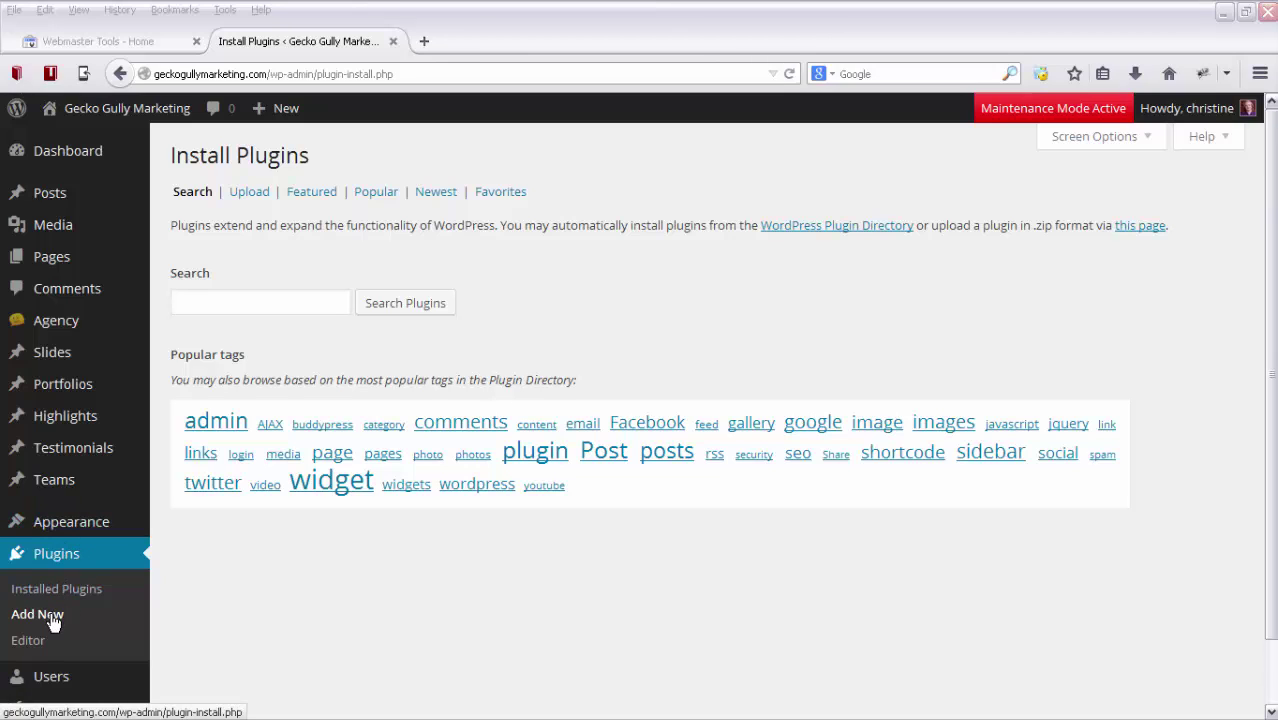
Search plugins for 'yoast seo' and install WordPress SEO by Yoast 1.5.4.2
{"action": "left_click", "coordinate": [212, 302]}
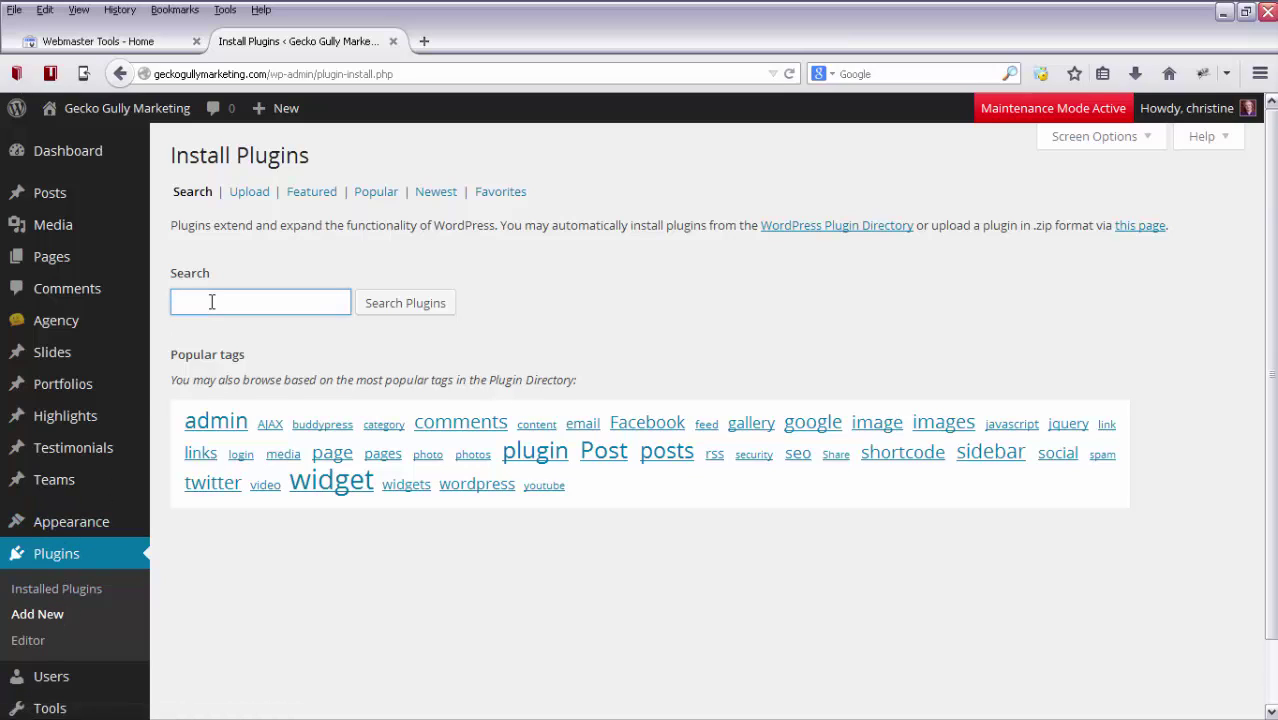
{"action": "type", "text": "yoast"}
{"action": "key", "text": "BackSpace"}
{"action": "key", "text": "BackSpace"}
{"action": "key", "text": "BackSpace"}
{"action": "key", "text": "BackSpace"}
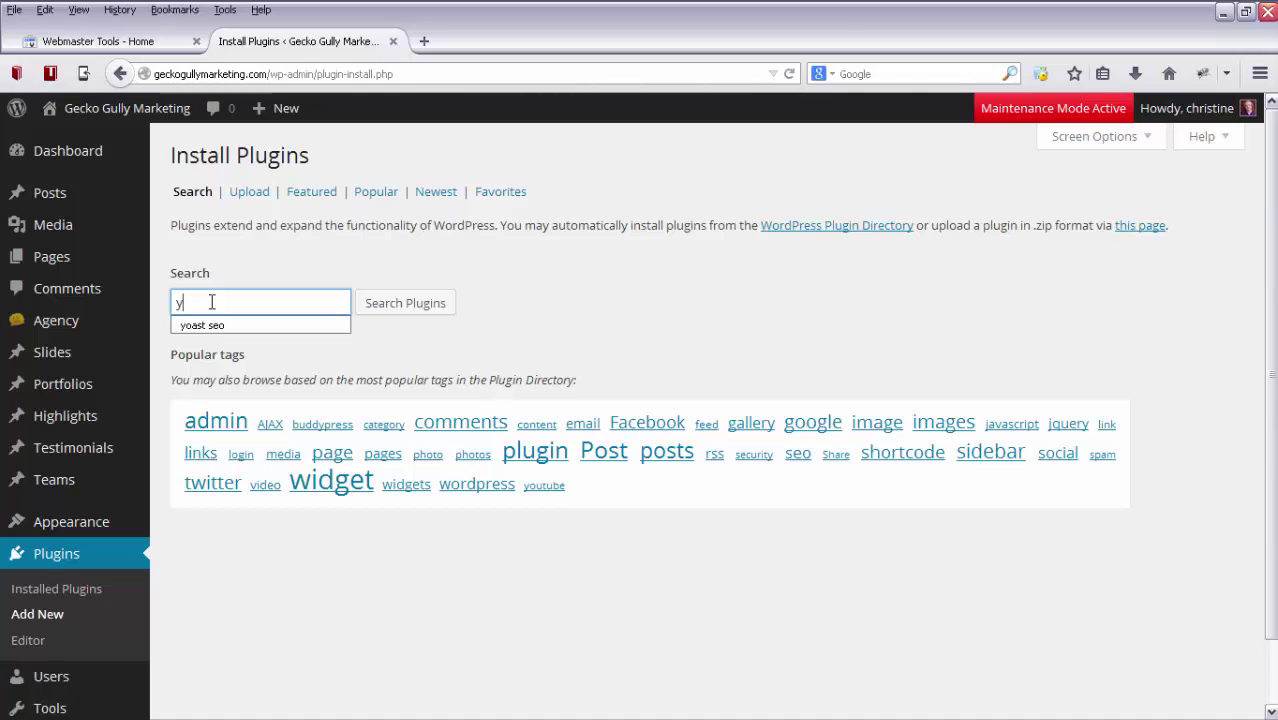
{"action": "type", "text": "oast seo"}
{"action": "key", "text": "Return"}
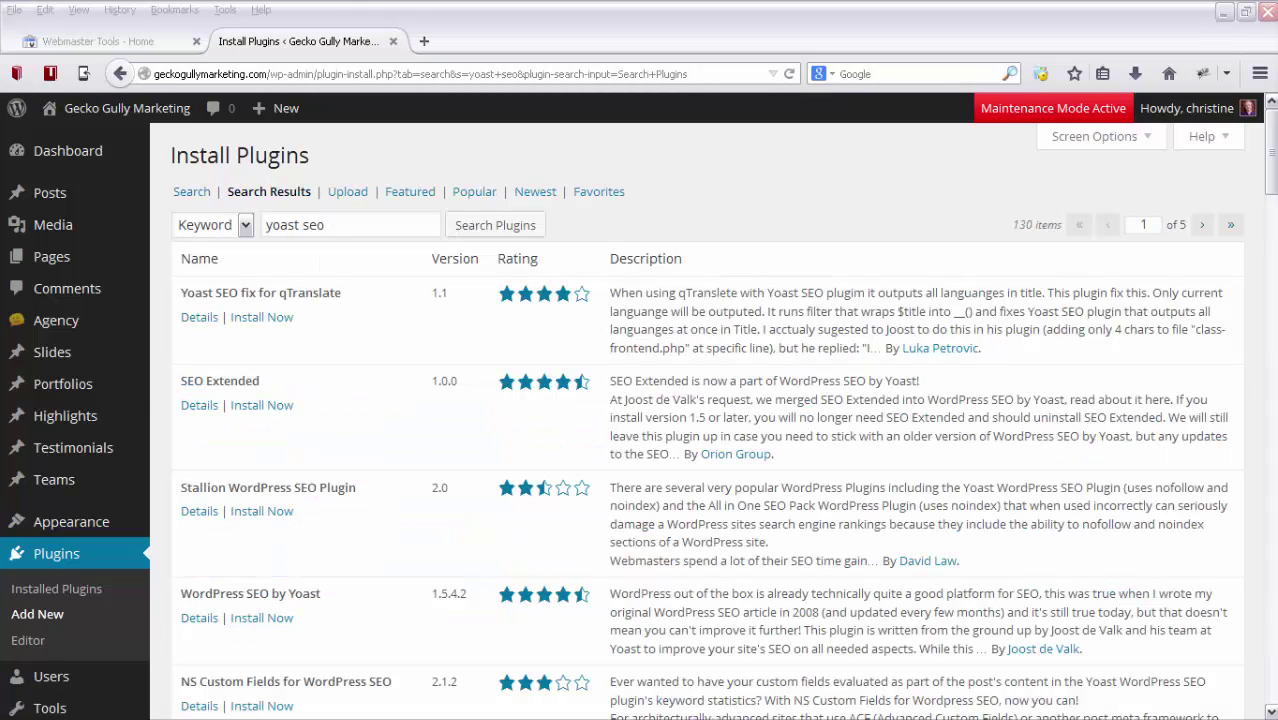
{"action": "left_click", "coordinate": [265, 620]}
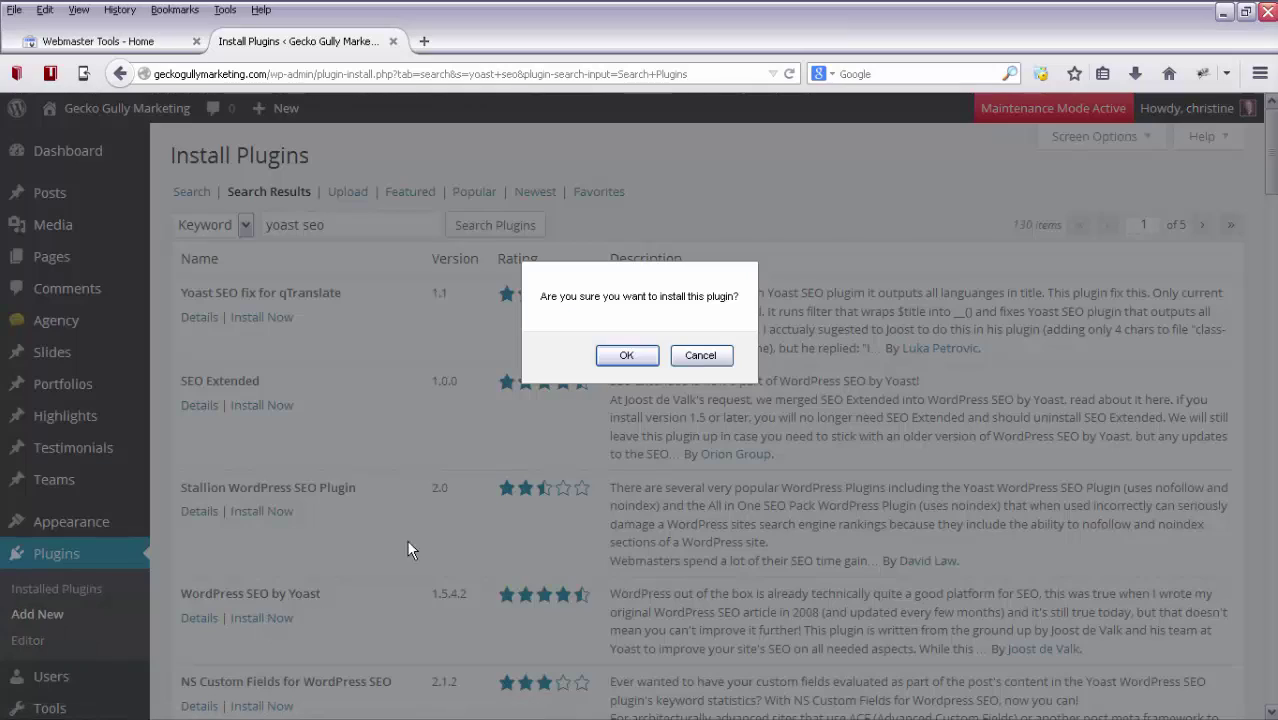
{"action": "left_click", "coordinate": [617, 360]}
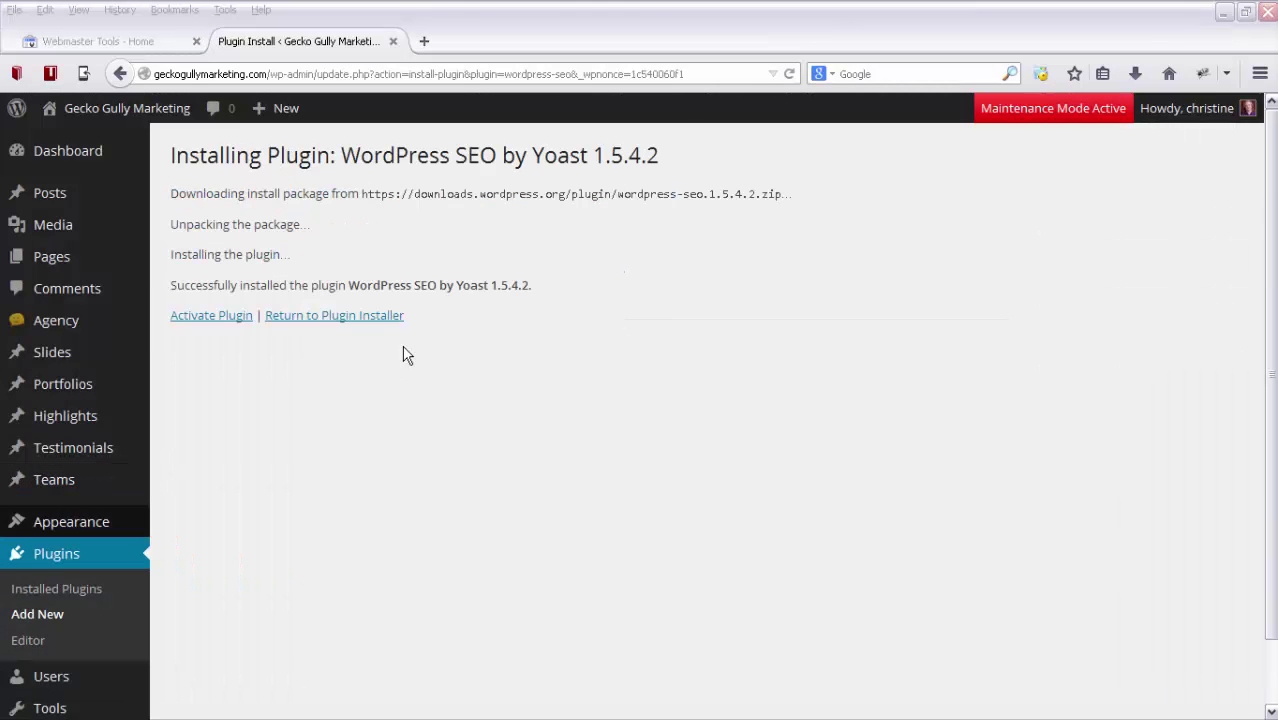
Activate WordPress SEO and choose 'Do not allow tracking' in the usage-tracking popup
{"action": "left_click", "coordinate": [194, 323]}
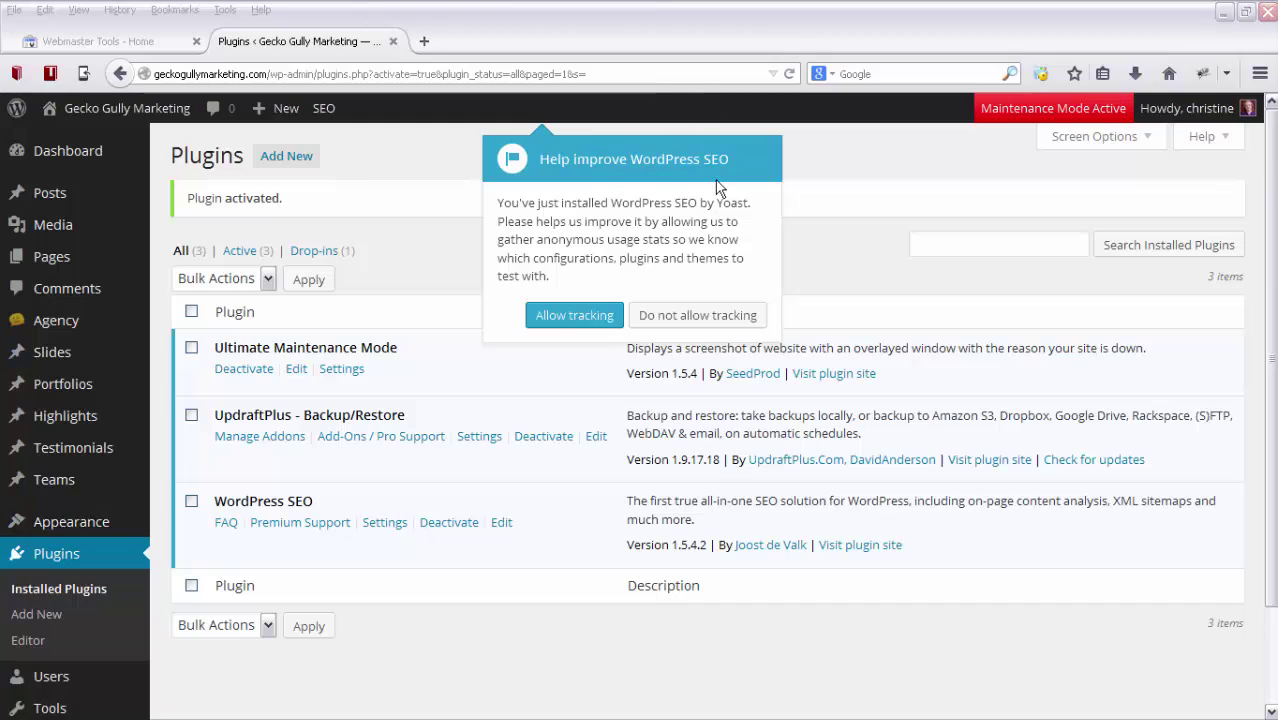
{"action": "left_click", "coordinate": [700, 318]}
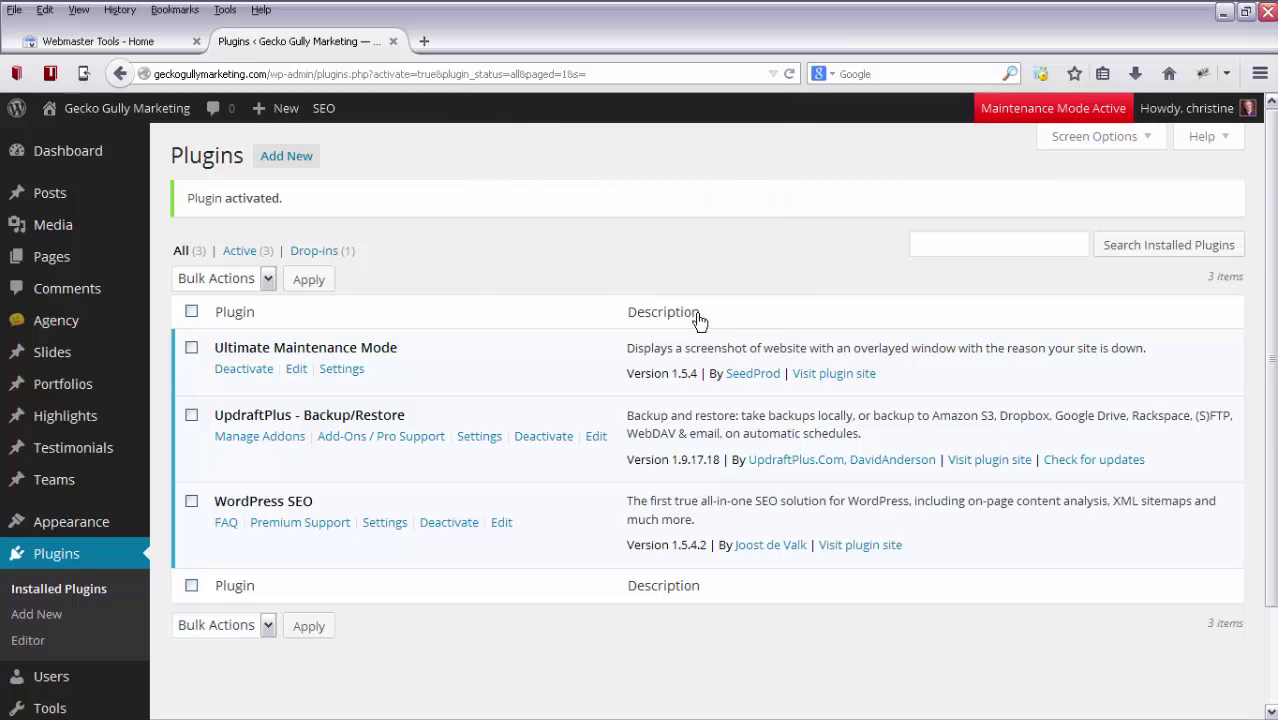
{"action": "scroll", "coordinate": [520, 252], "scroll_direction": "down", "scroll_amount": 2}
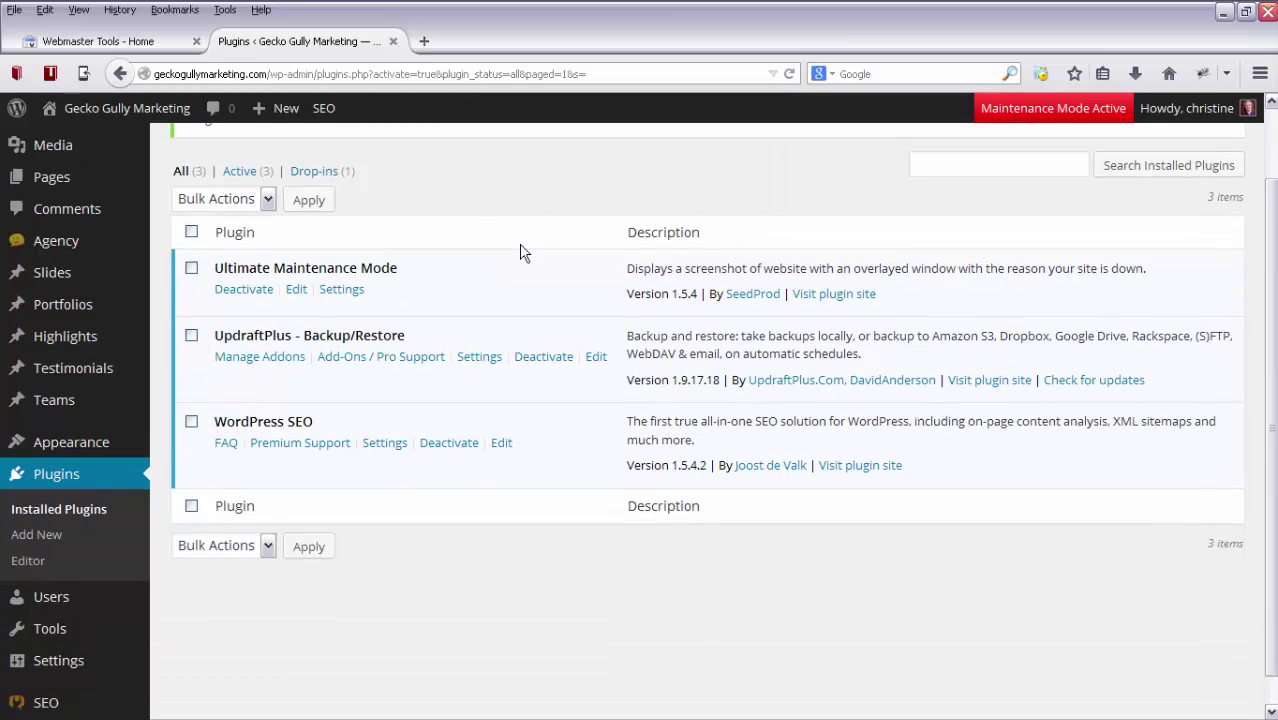
{"action": "mouse_move", "coordinate": [72, 678]}
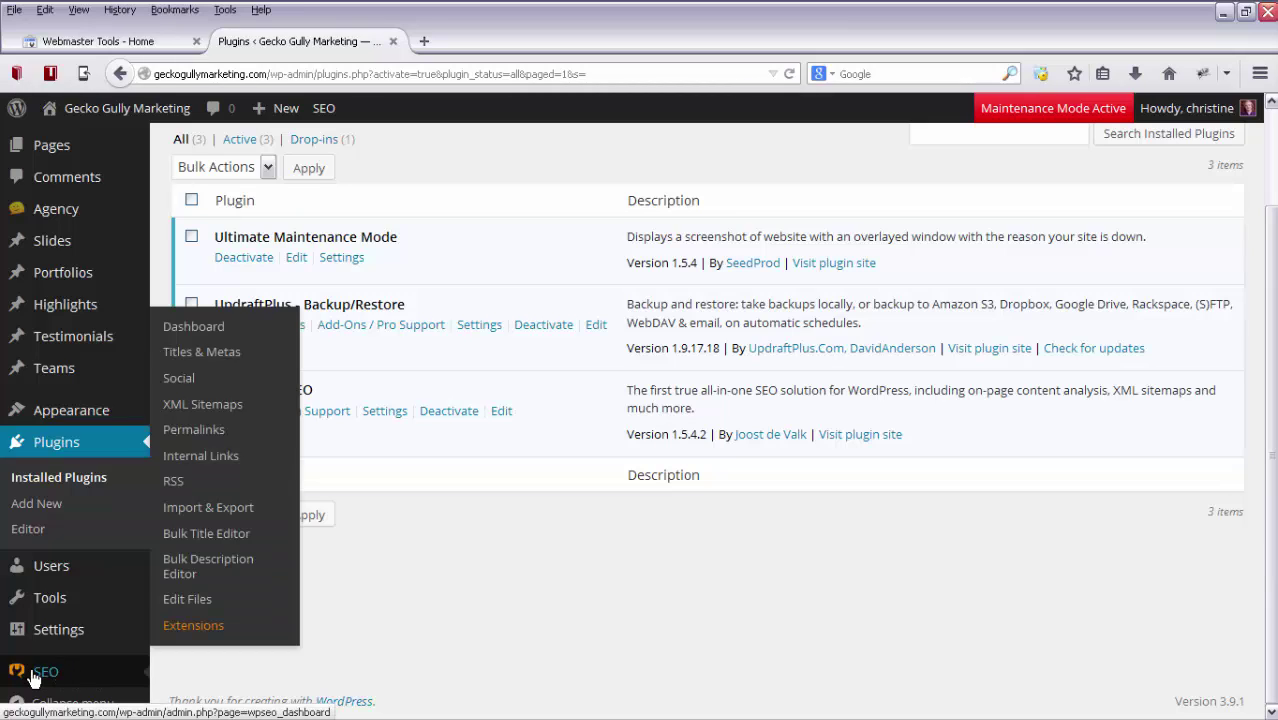
Open the Yoast SEO General Settings page and close its introductory tour
{"action": "left_click", "coordinate": [33, 678]}
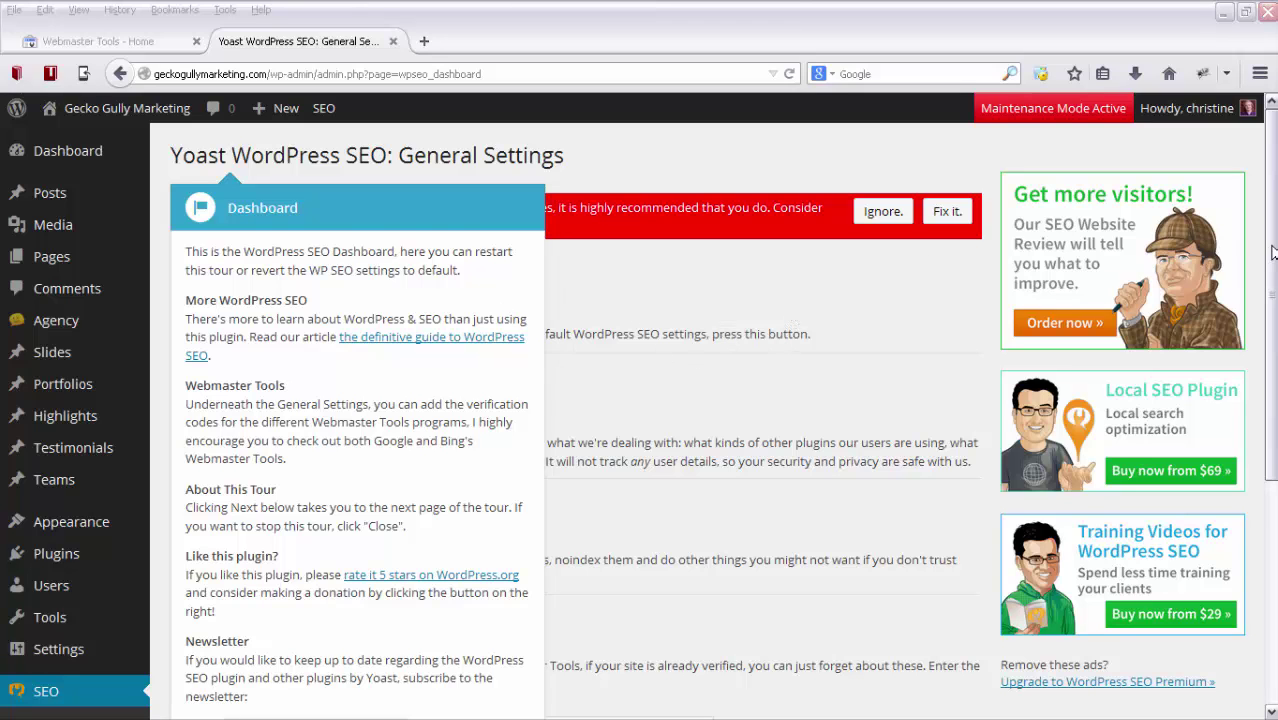
{"action": "left_click_drag", "start_coordinate": [1273, 252], "coordinate": [1273, 349]}
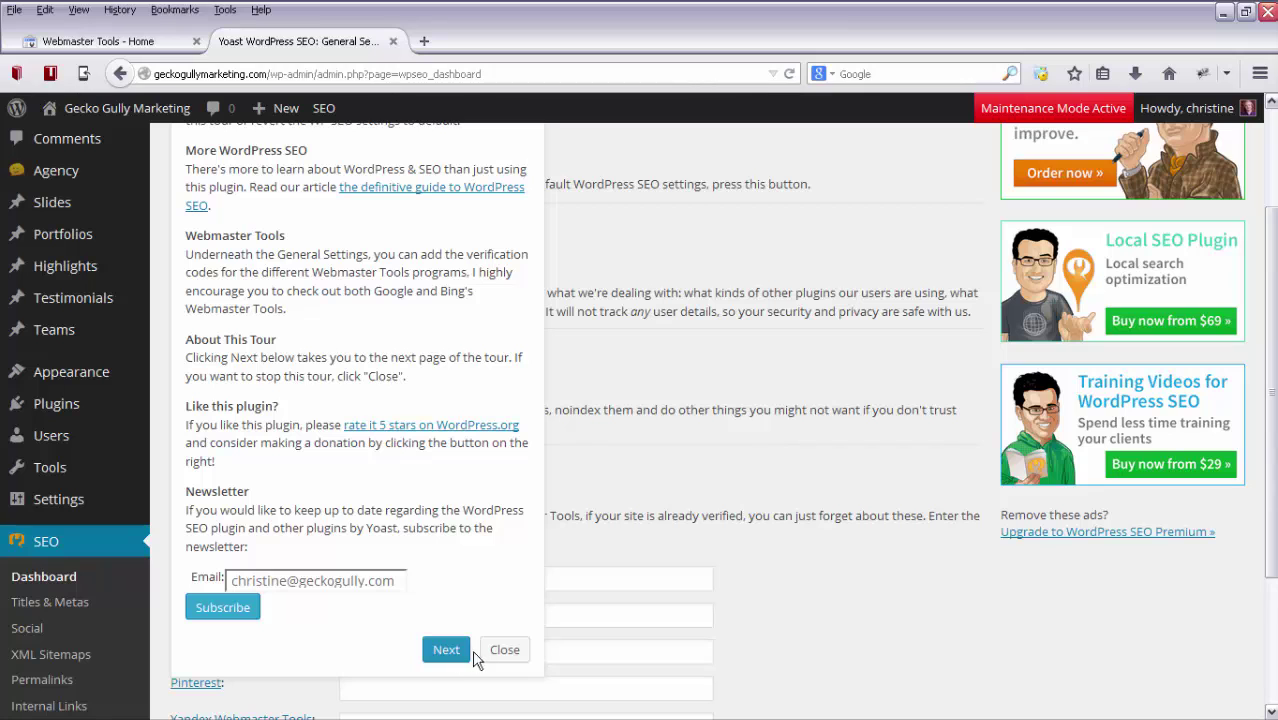
{"action": "left_click", "coordinate": [505, 651]}
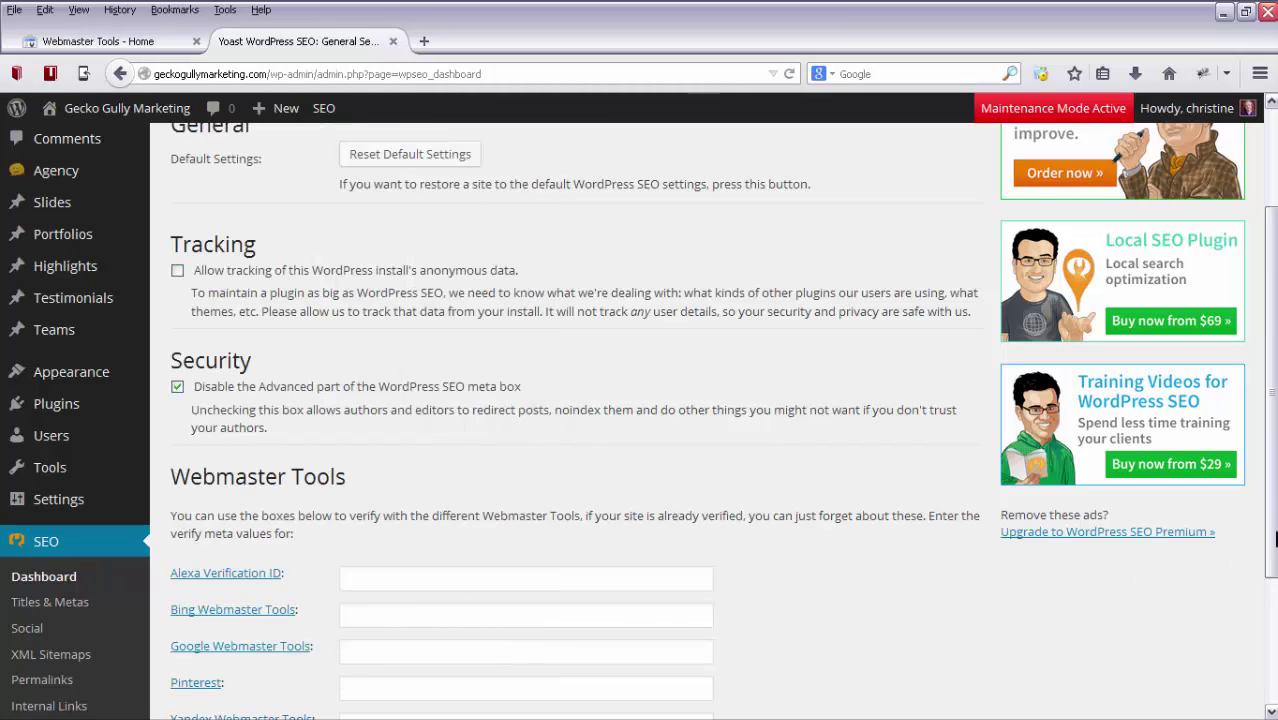
{"action": "scroll", "coordinate": [1274, 530], "scroll_direction": "up", "scroll_amount": 3}
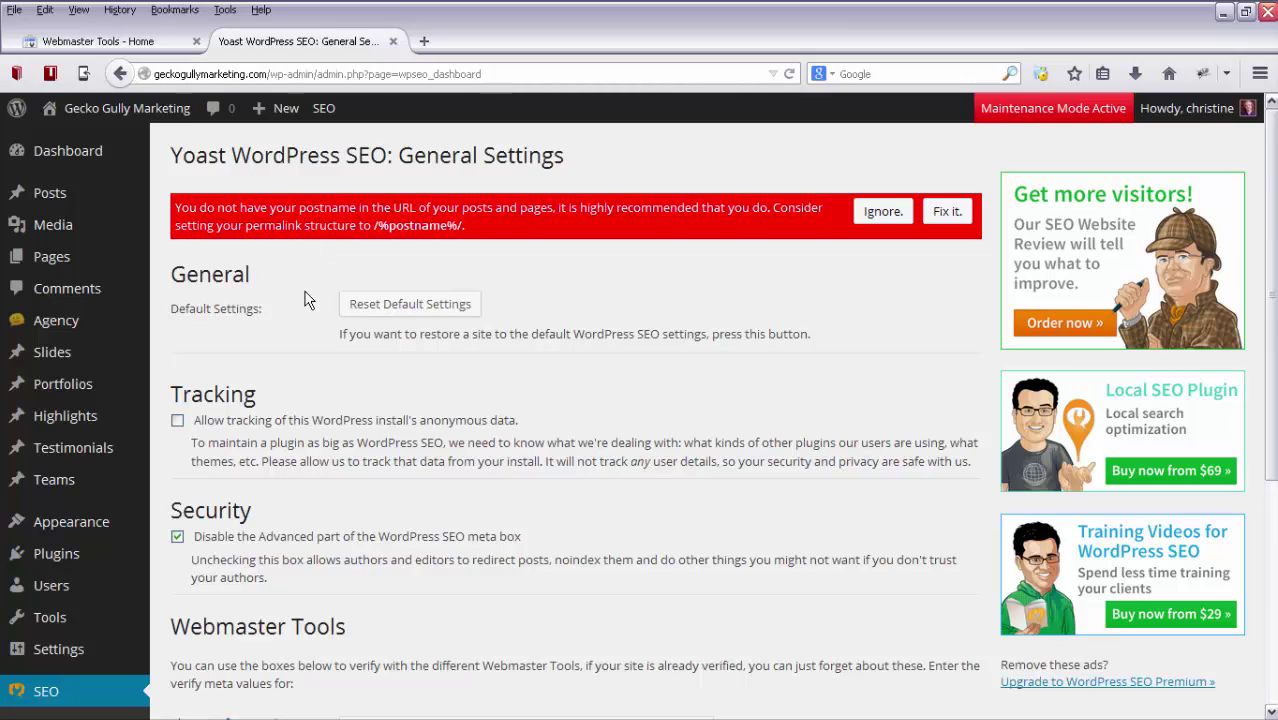
Save the permalink structure as Post name (/%postname%/), then return to the Yoast SEO page
{"action": "mouse_move", "coordinate": [62, 650]}
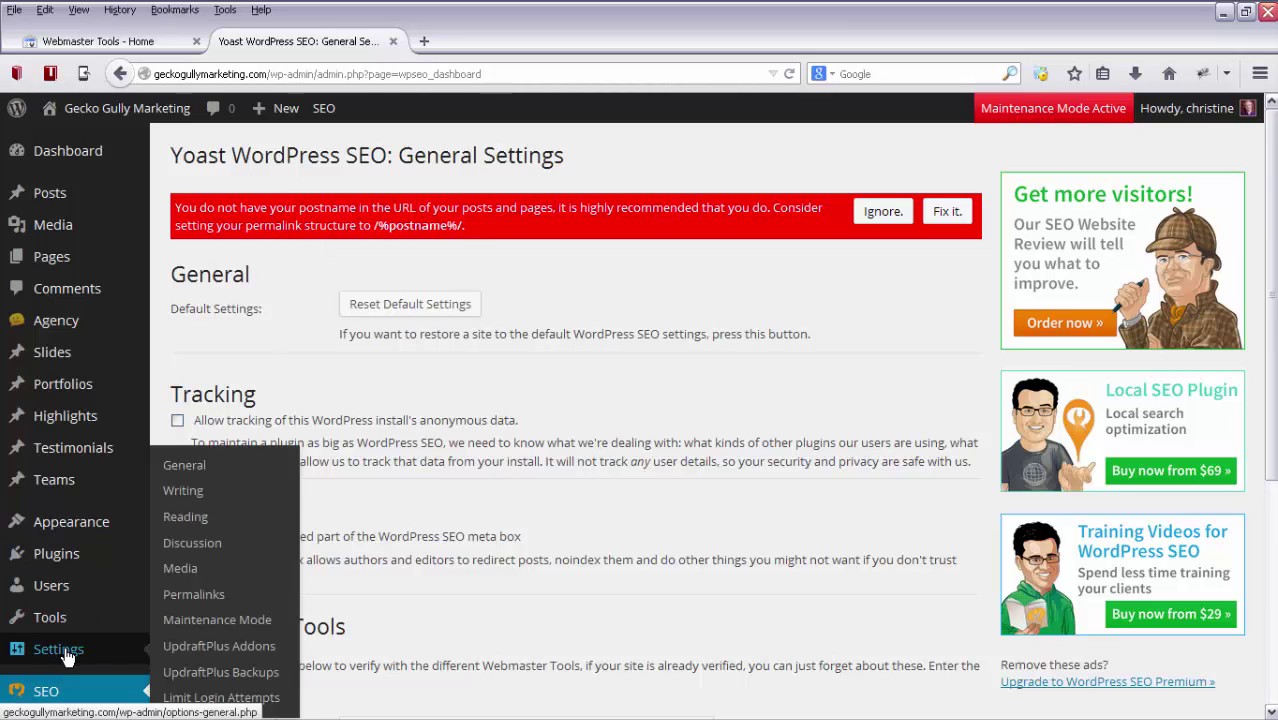
{"action": "left_click", "coordinate": [185, 598]}
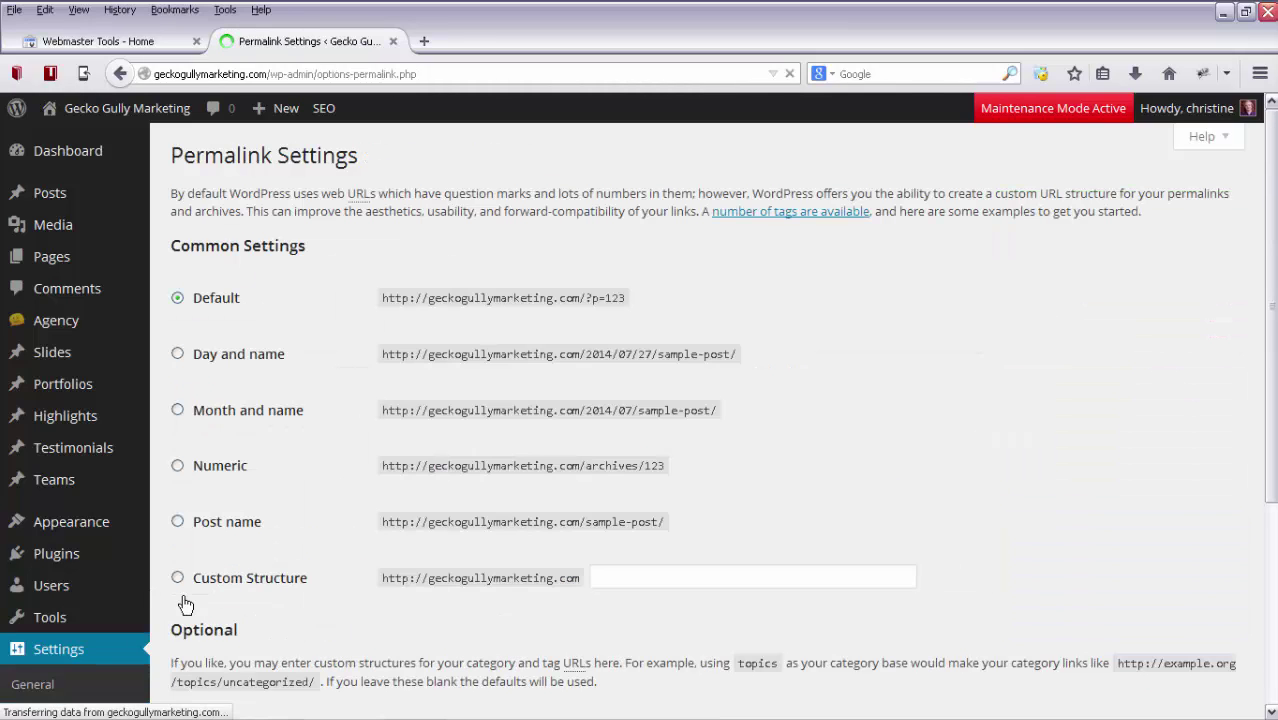
{"action": "left_click", "coordinate": [177, 523]}
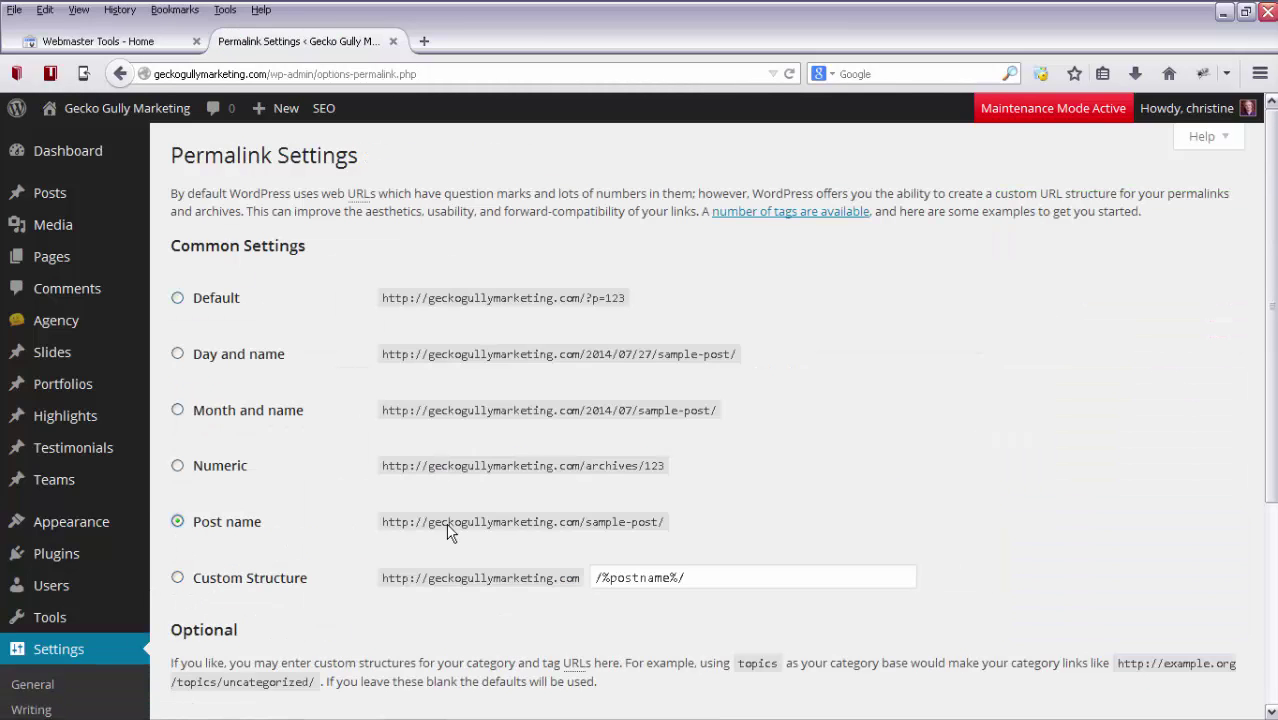
{"action": "scroll", "coordinate": [735, 410], "scroll_direction": "down", "scroll_amount": 4}
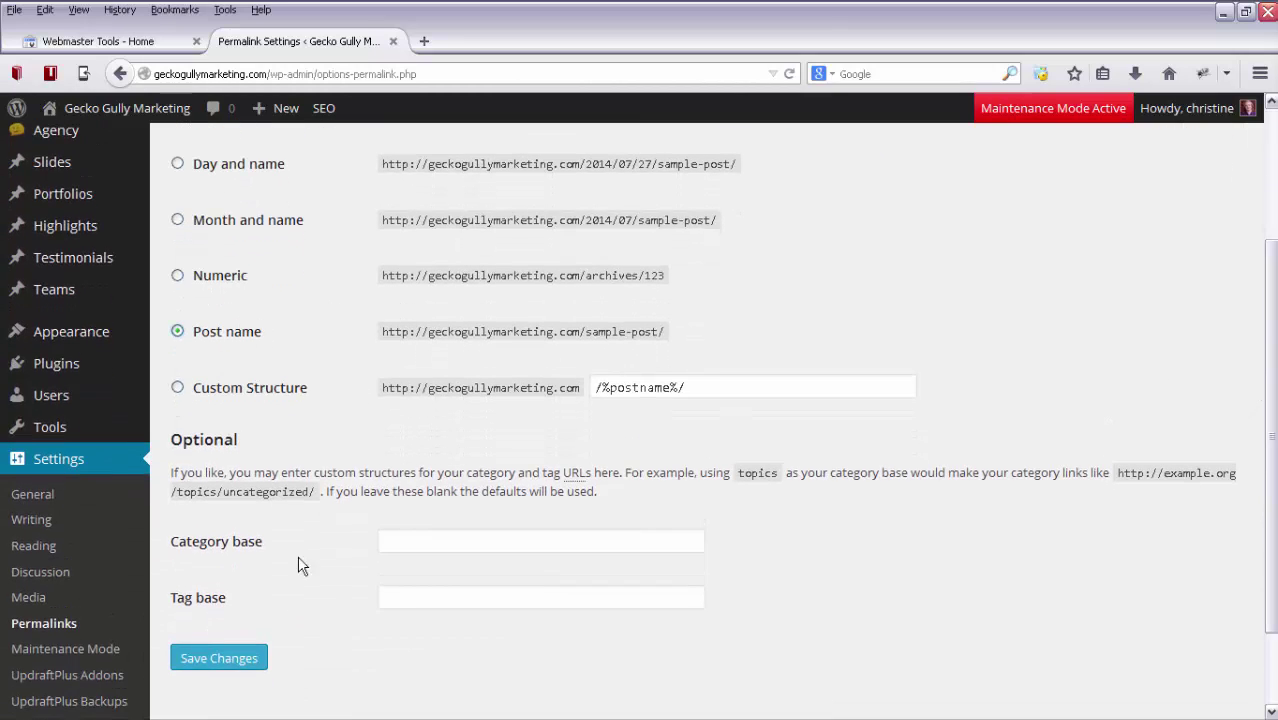
{"action": "left_click", "coordinate": [238, 660]}
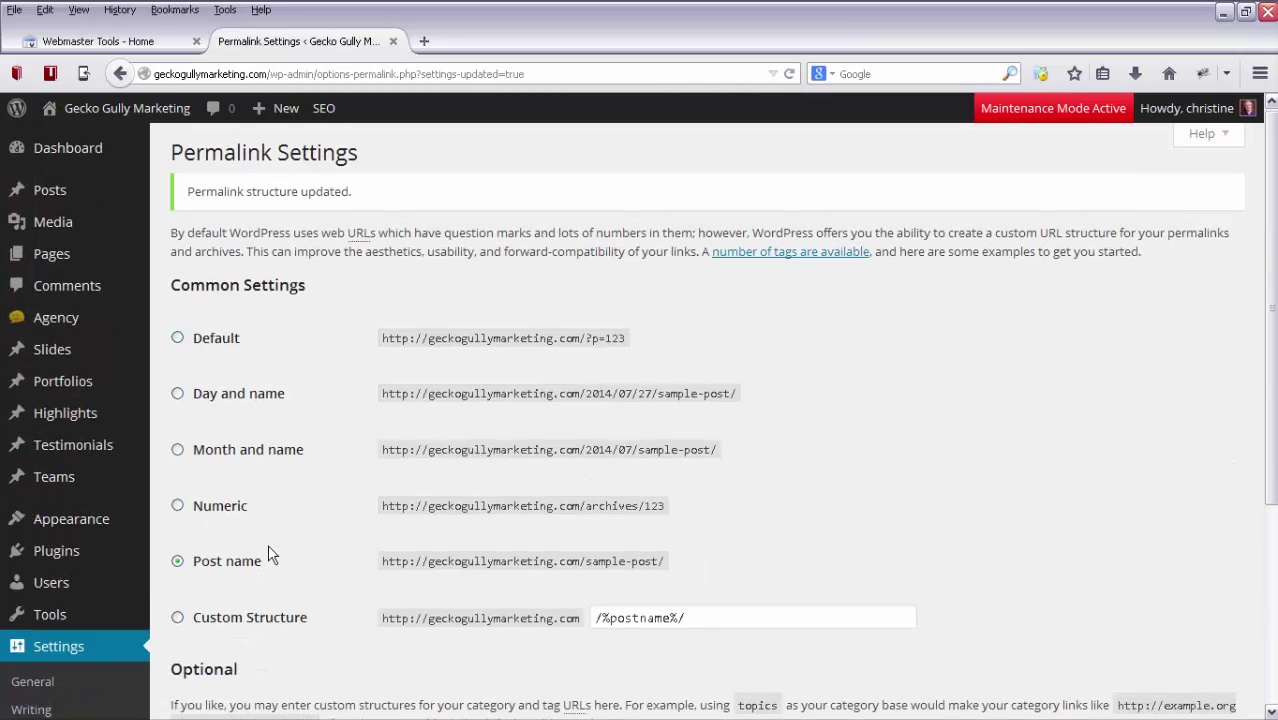
{"action": "scroll", "coordinate": [268, 546], "scroll_direction": "down", "scroll_amount": 5}
{"action": "left_click", "coordinate": [28, 680]}
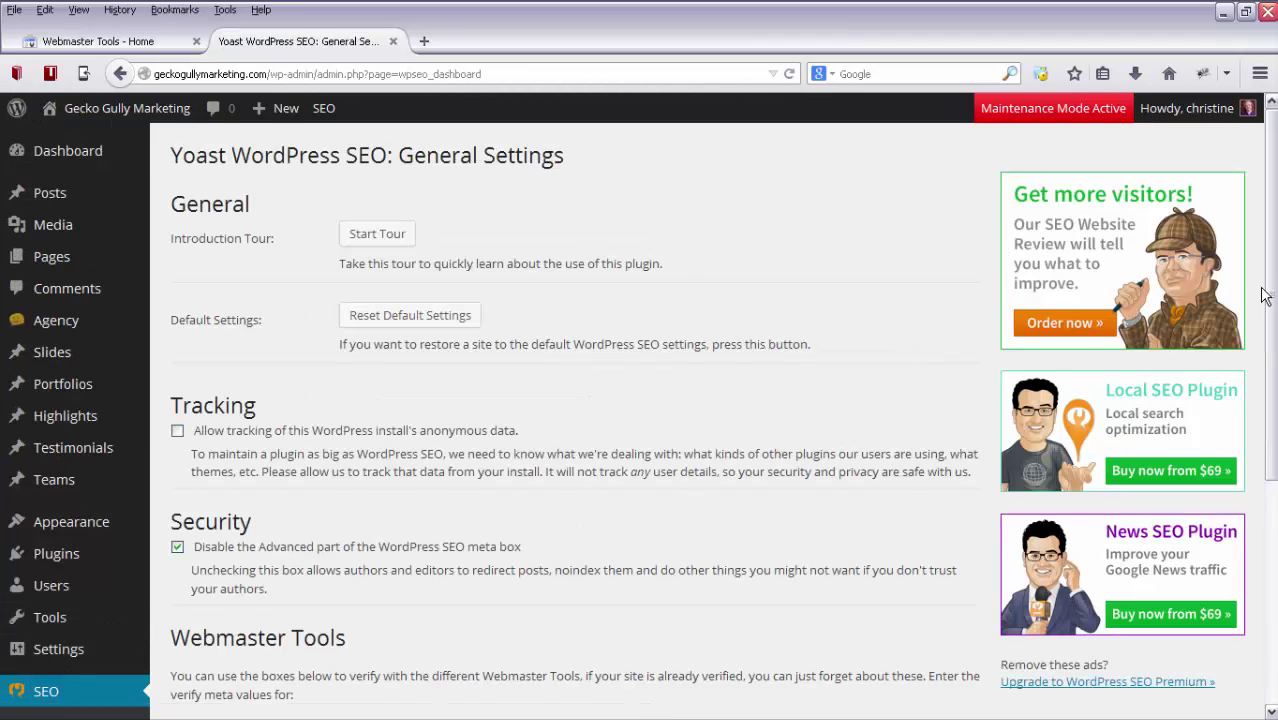
Scroll Yoast settings to the Webmaster Tools fields, then switch to the Google Webmaster Tools site list
{"action": "scroll", "coordinate": [545, 454], "scroll_direction": "down", "scroll_amount": 5}
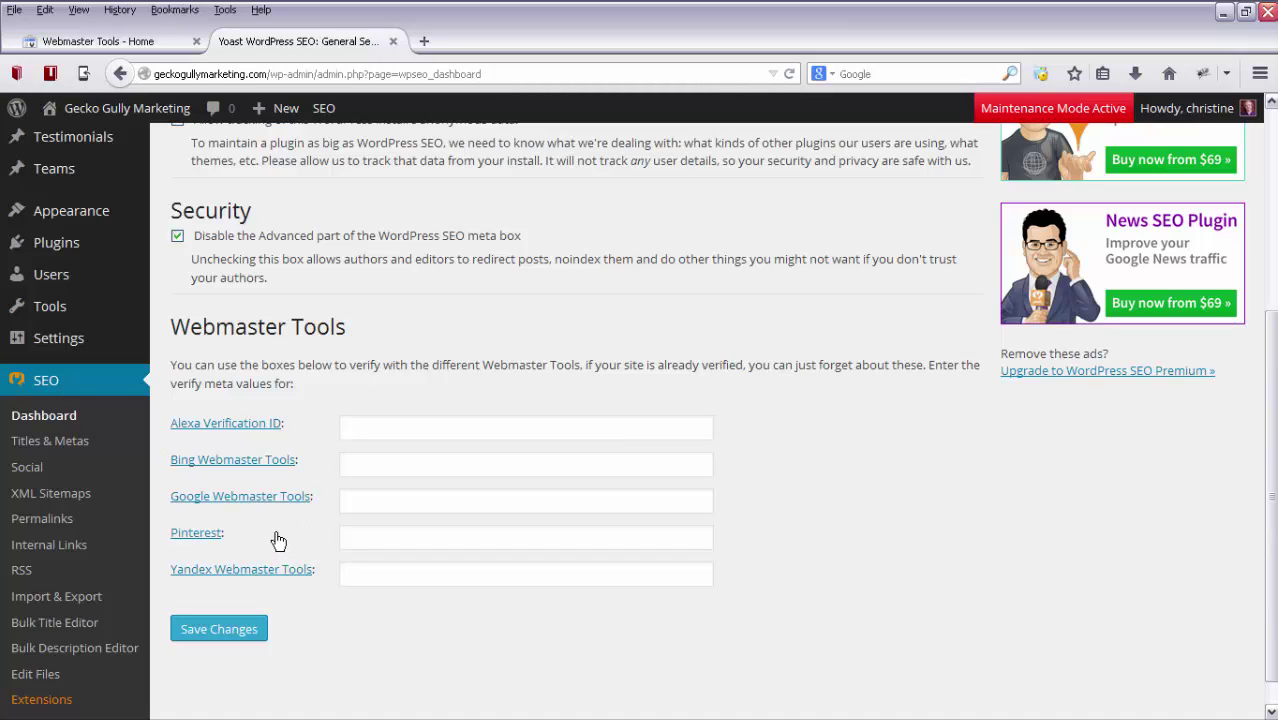
{"action": "left_click", "coordinate": [105, 42]}
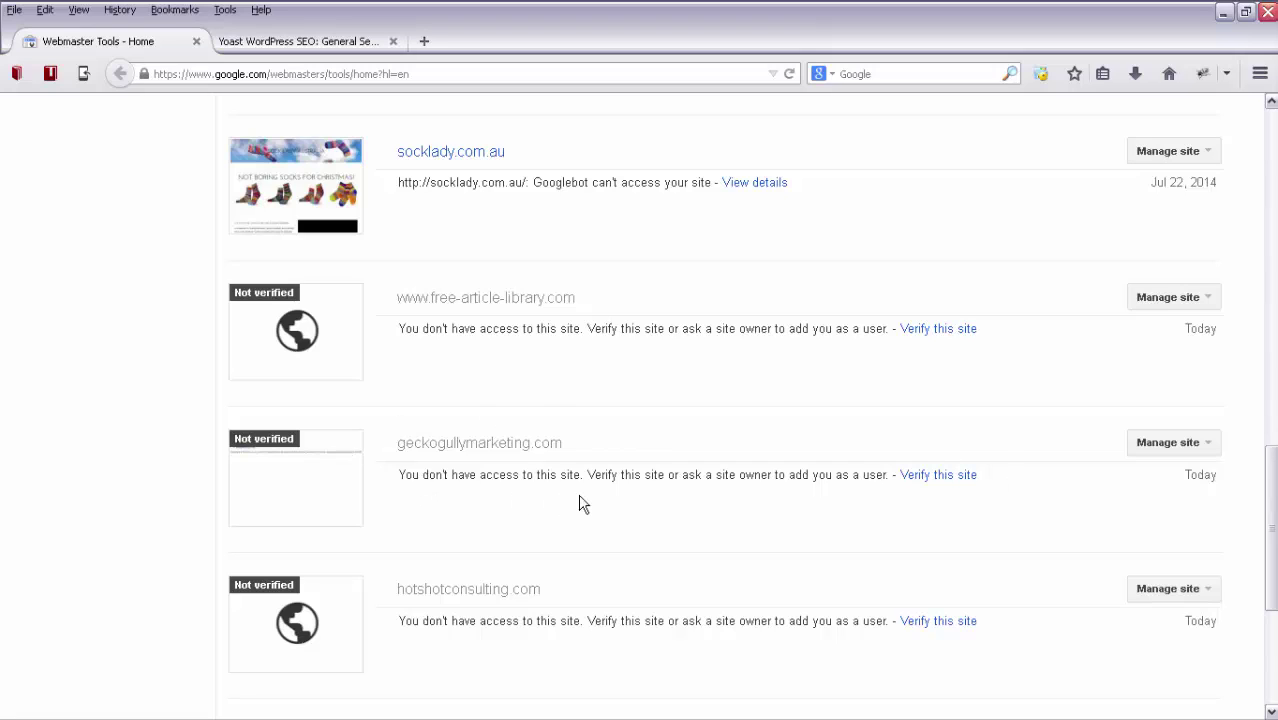
Choose 'Verify this site' for geckogullymarketing.com in Google Webmaster Tools
{"action": "left_click", "coordinate": [945, 476]}
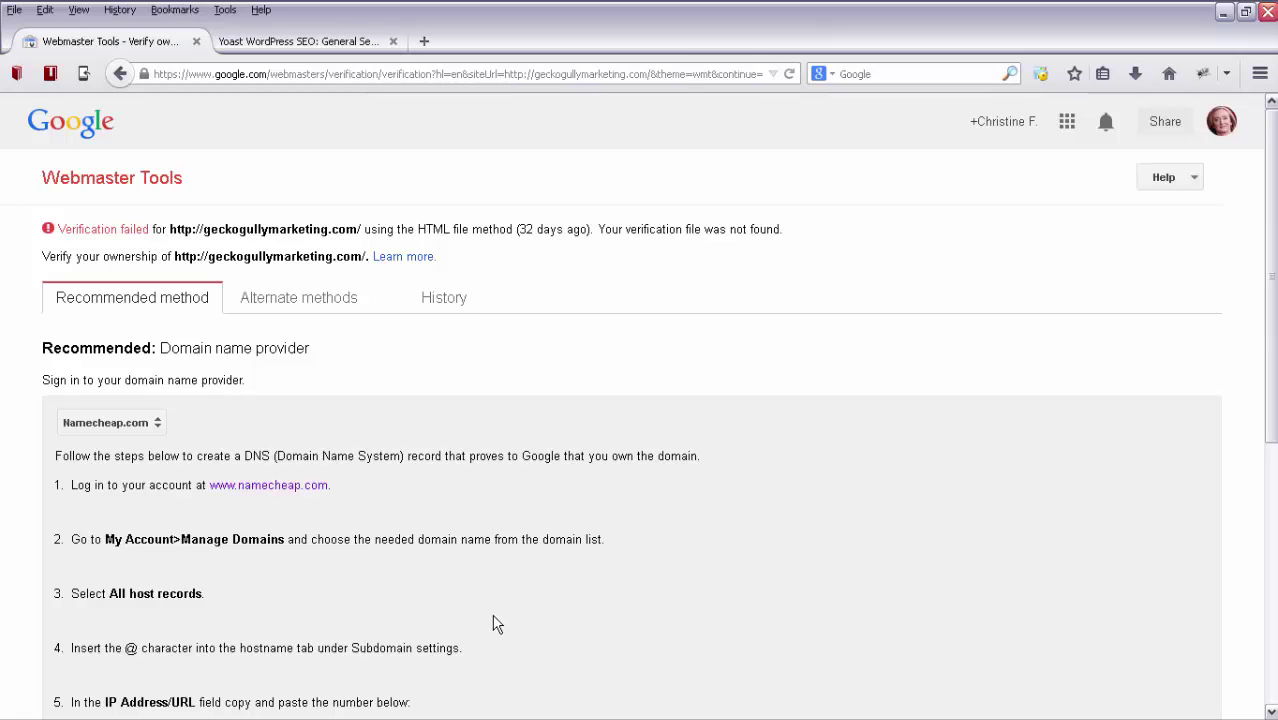
Under Alternate methods pick HTML tag and copy the google-site-verification meta tag
{"action": "left_click", "coordinate": [306, 306]}
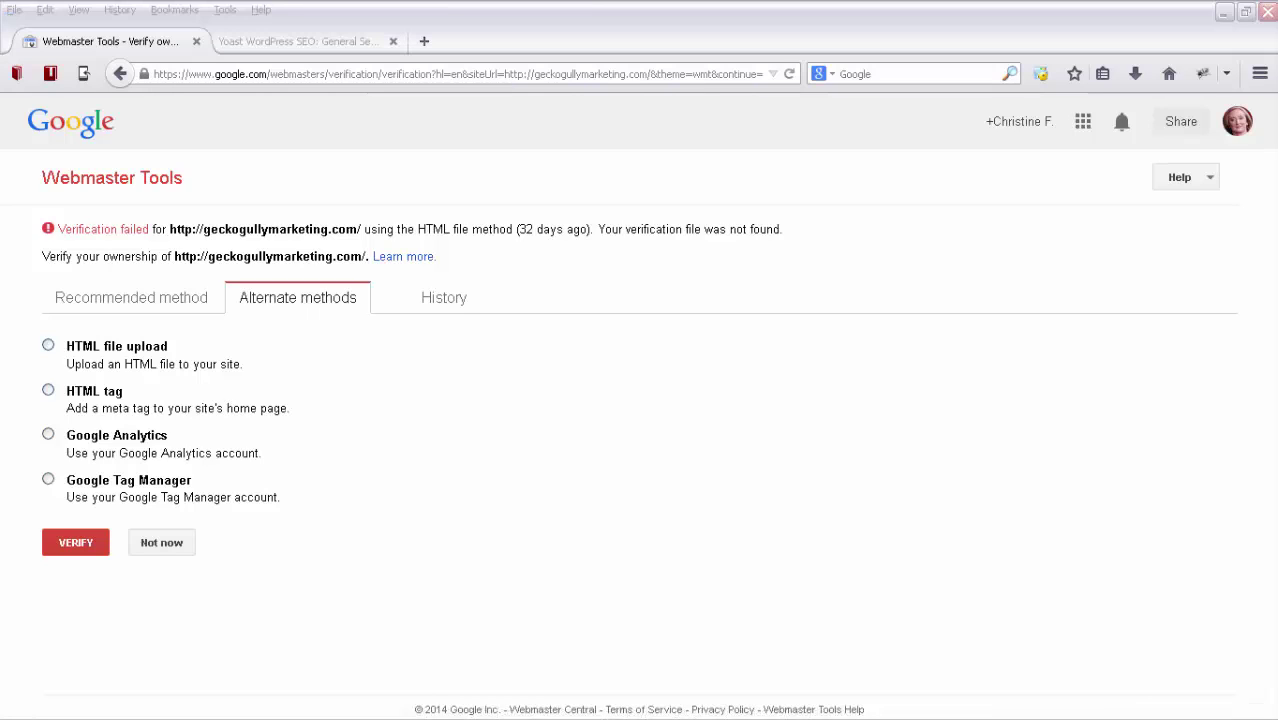
{"action": "left_click", "coordinate": [48, 393]}
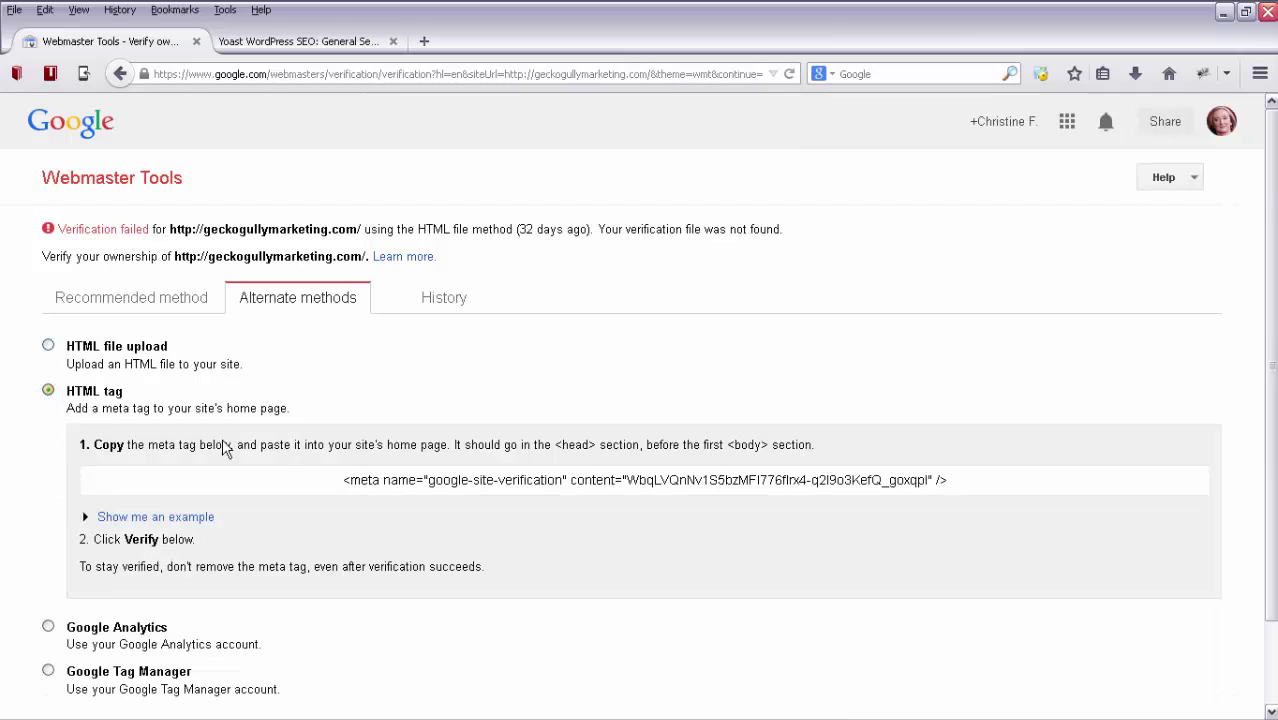
{"action": "left_click", "coordinate": [626, 479]}
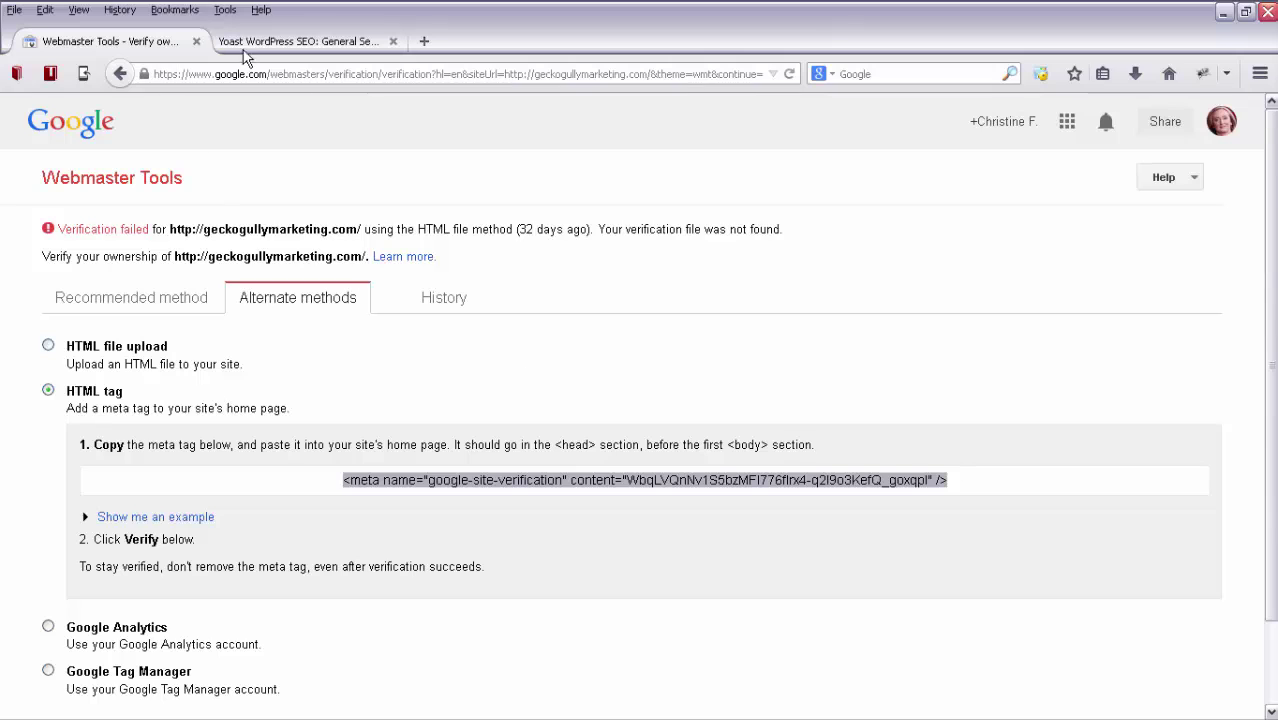
{"action": "left_click", "coordinate": [282, 42]}
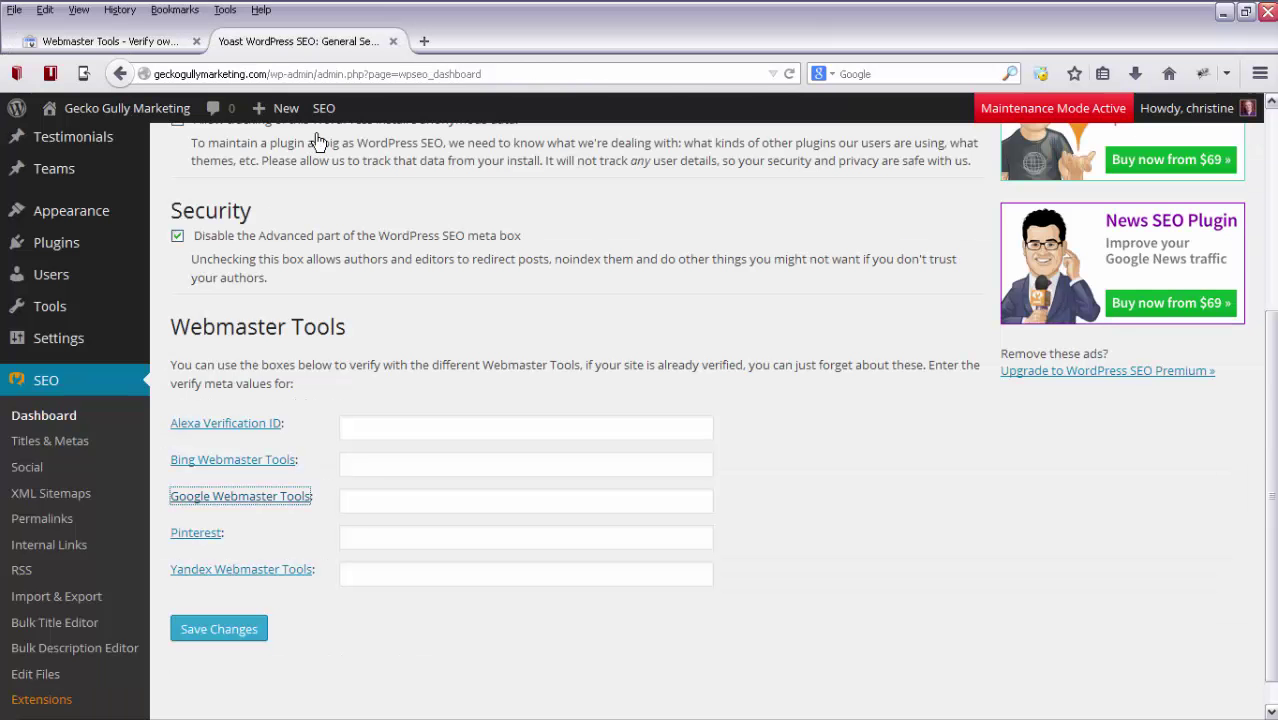
Paste the meta tag into Yoast's Google Webmaster Tools field, trim it to the code, and save
{"action": "left_click", "coordinate": [370, 497]}
{"action": "type", "text": "<meta name=\"google-site-verification\" content=\"WbqLVQnNv1S5bzMFI776flrx4-q2I9o3KefQ_goxqpI\" />"}
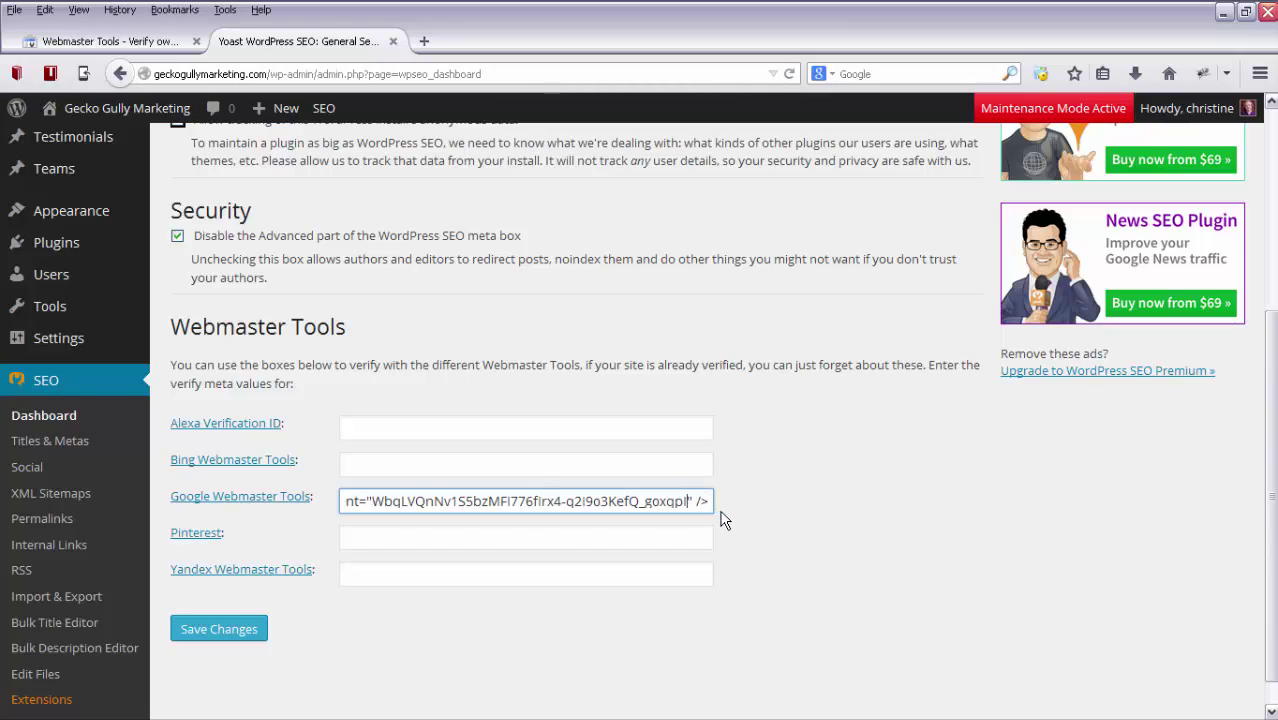
{"action": "key", "text": "Home"}
{"action": "key", "text": "shift+Right"}
{"action": "key", "text": "shift+Right"}
{"action": "key", "text": "shift+Right"}
{"action": "key", "text": "shift+Right"}
{"action": "key", "text": "shift+Right"}
{"action": "key", "text": "shift+Right"}
{"action": "key", "text": "shift+Right"}
{"action": "key", "text": "shift+Right"}
{"action": "key", "text": "shift+Right"}
{"action": "key", "text": "shift+Right"}
{"action": "key", "text": "shift+Right"}
{"action": "key", "text": "shift+Right"}
{"action": "key", "text": "shift+Right"}
{"action": "key", "text": "shift+Right"}
{"action": "key", "text": "shift+Right"}
{"action": "key", "text": "shift+Right"}
{"action": "key", "text": "shift+Right"}
{"action": "key", "text": "shift+Right"}
{"action": "key", "text": "shift+Right"}
{"action": "key", "text": "shift+Right"}
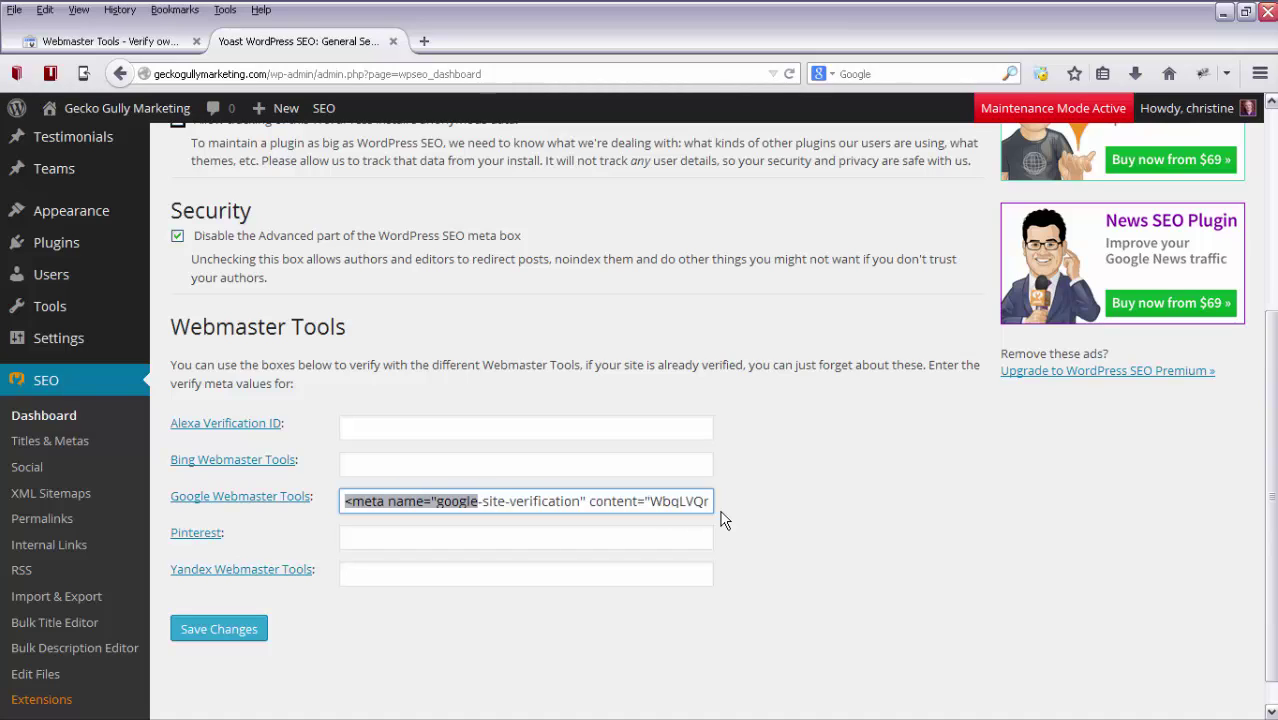
{"action": "key", "text": "shift+Right"}
{"action": "key", "text": "shift+Right"}
{"action": "key", "text": "shift+Right"}
{"action": "key", "text": "shift+Right"}
{"action": "key", "text": "shift+Right"}
{"action": "key", "text": "shift+Right"}
{"action": "key", "text": "shift+Right"}
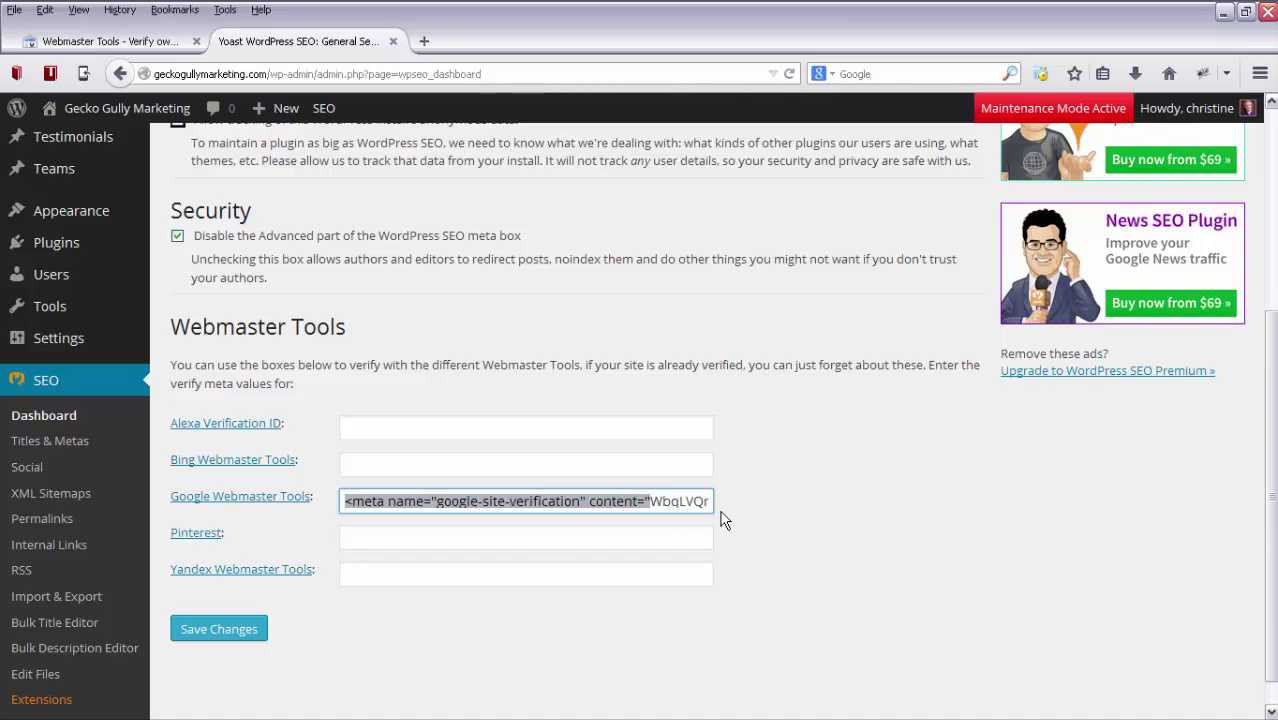
{"action": "key", "text": "Delete"}
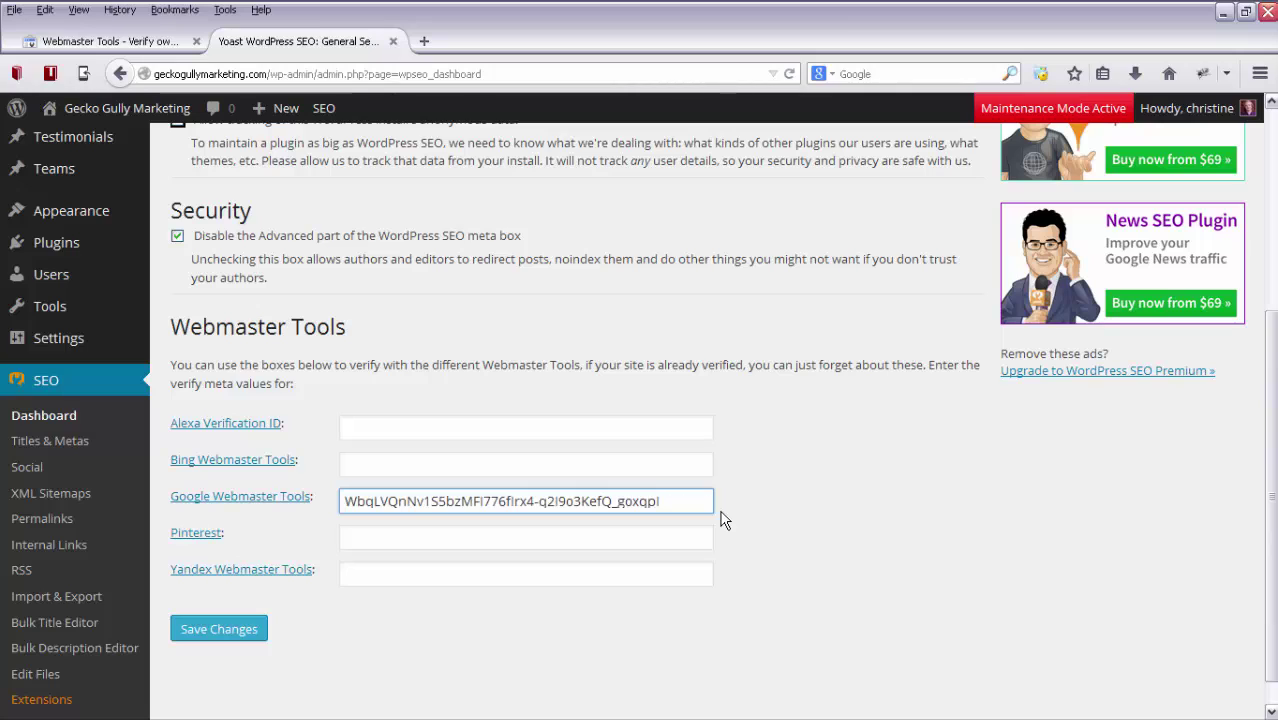
{"action": "left_click", "coordinate": [220, 630]}
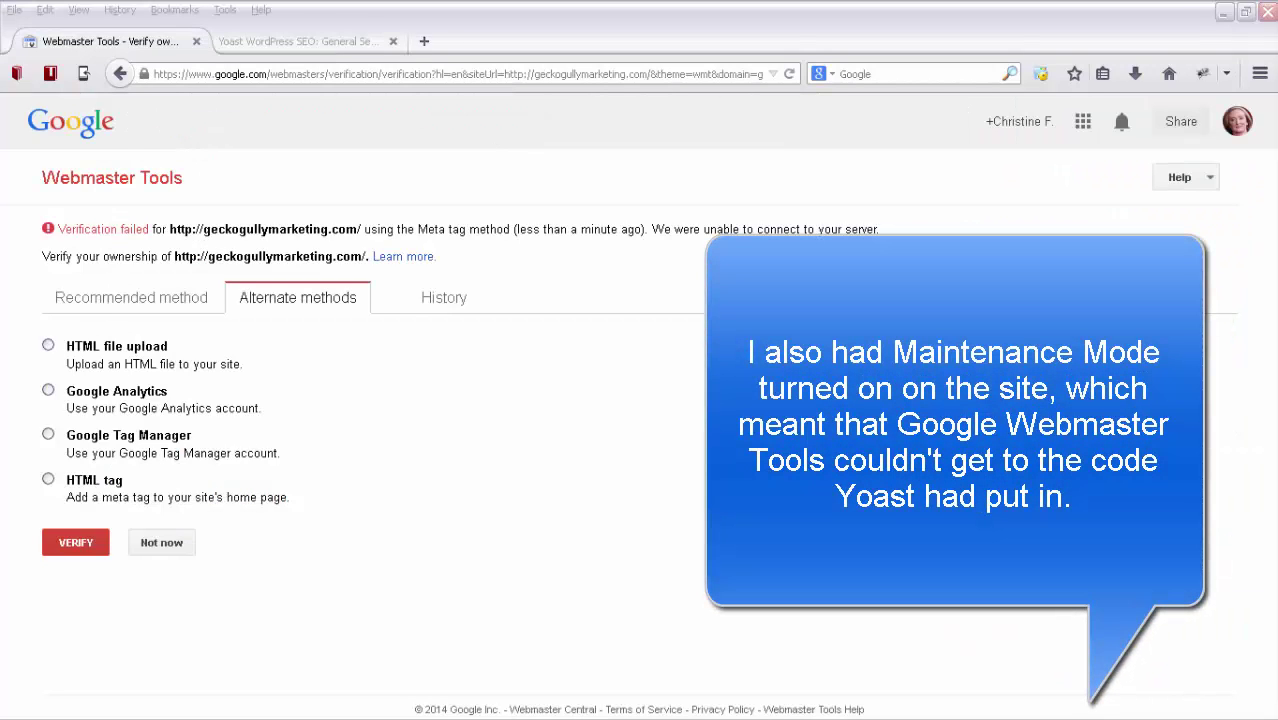
Reselect the HTML tag method and press VERIFY until geckogullymarketing.com is confirmed verified
{"action": "left_click", "coordinate": [48, 481]}
{"action": "scroll", "coordinate": [348, 490], "scroll_direction": "down", "scroll_amount": 2}
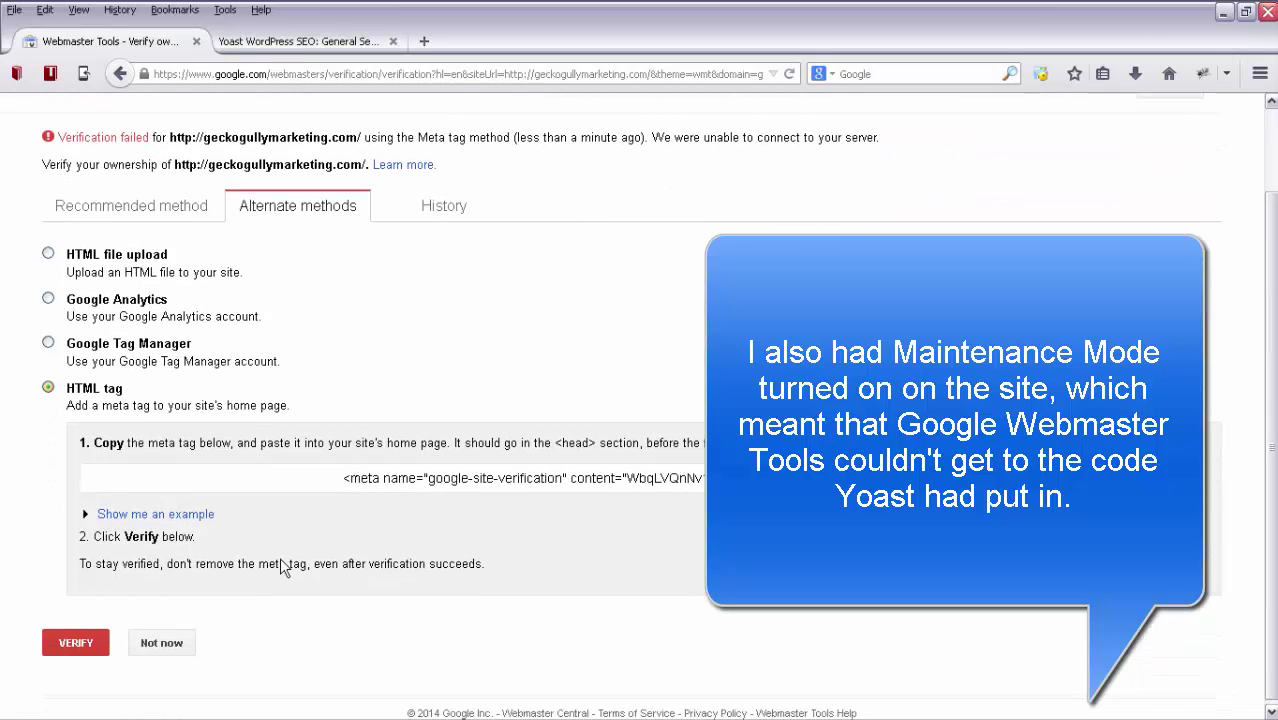
{"action": "left_click", "coordinate": [69, 646]}
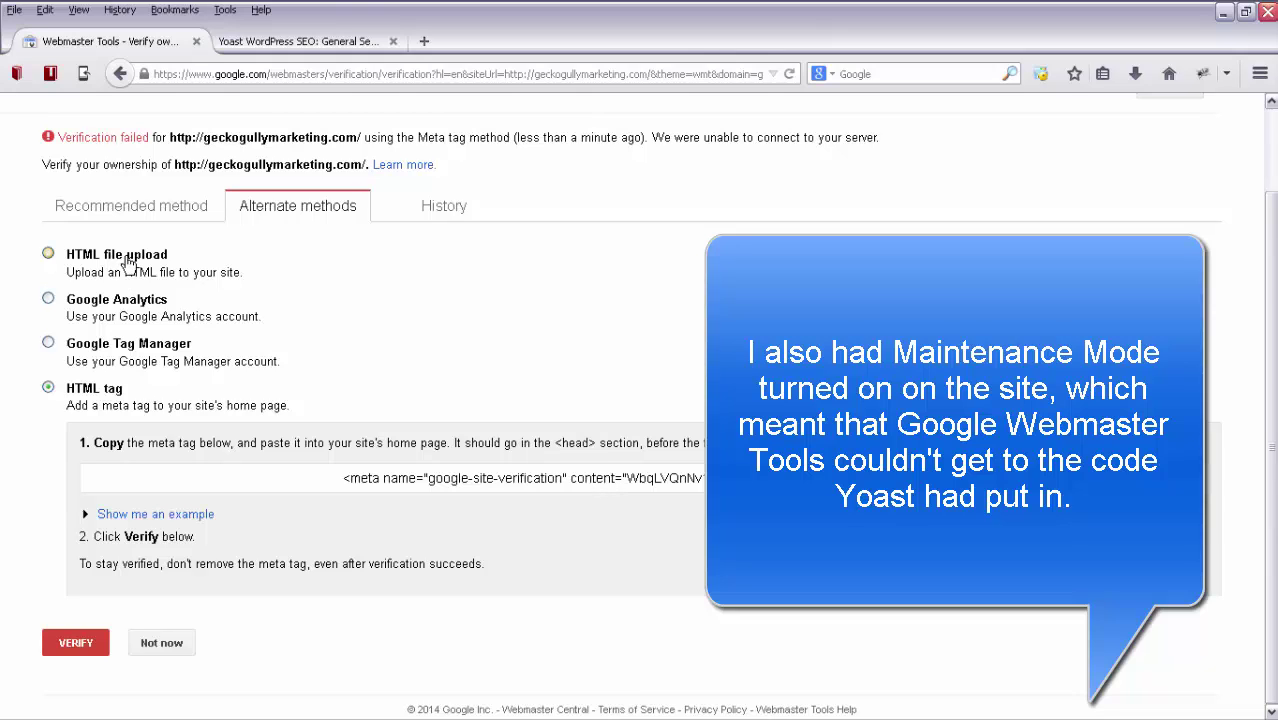
{"action": "left_click", "coordinate": [68, 648]}
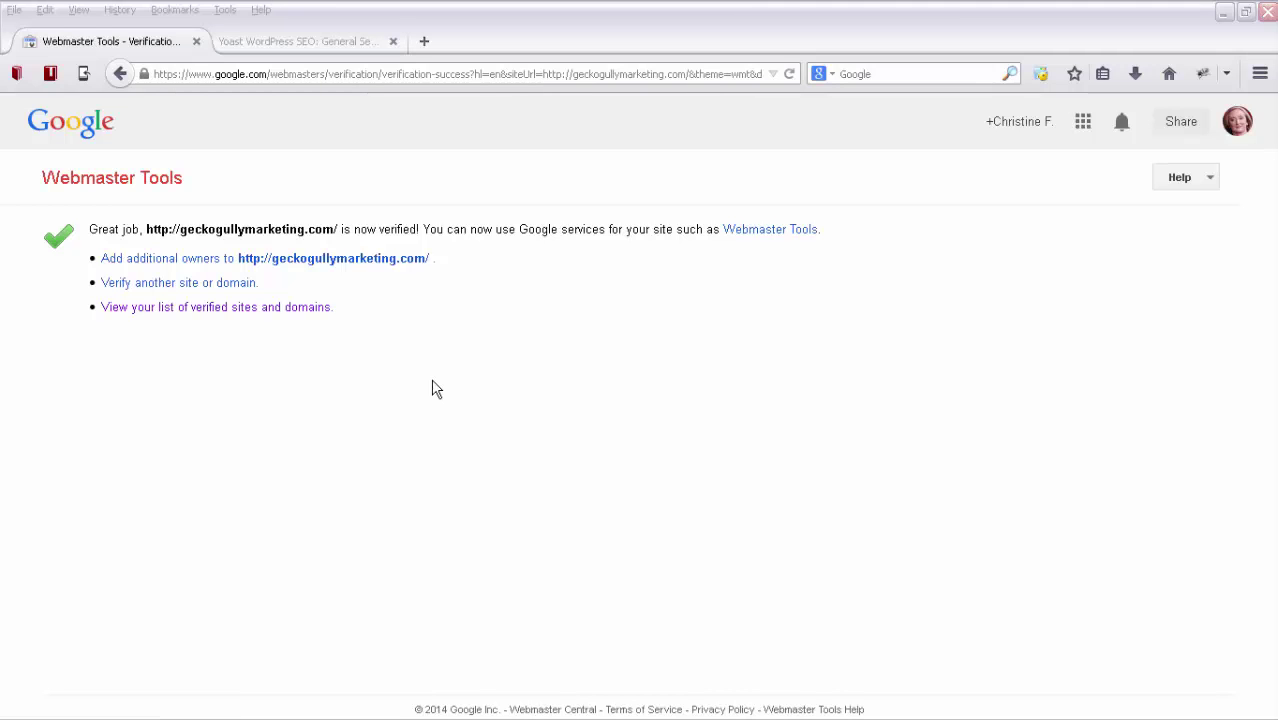
{"action": "left_click", "coordinate": [321, 42]}
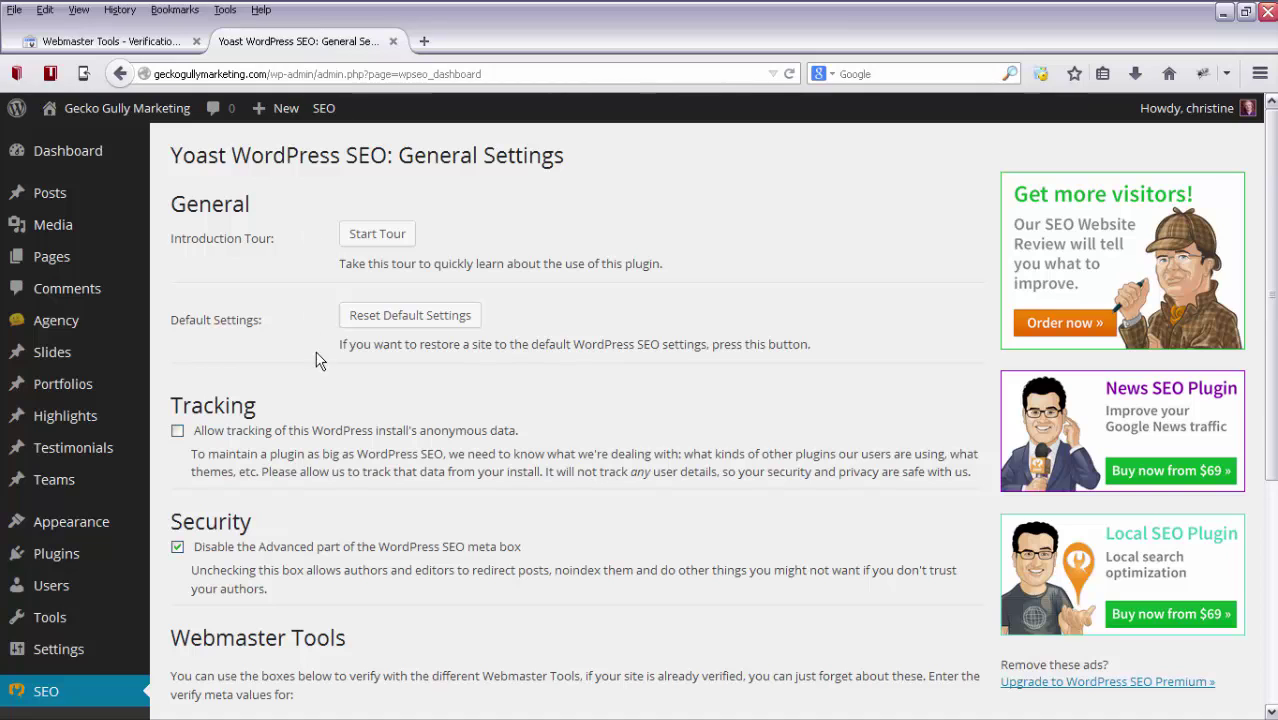
{"action": "scroll", "coordinate": [310, 370], "scroll_direction": "down", "scroll_amount": 5}
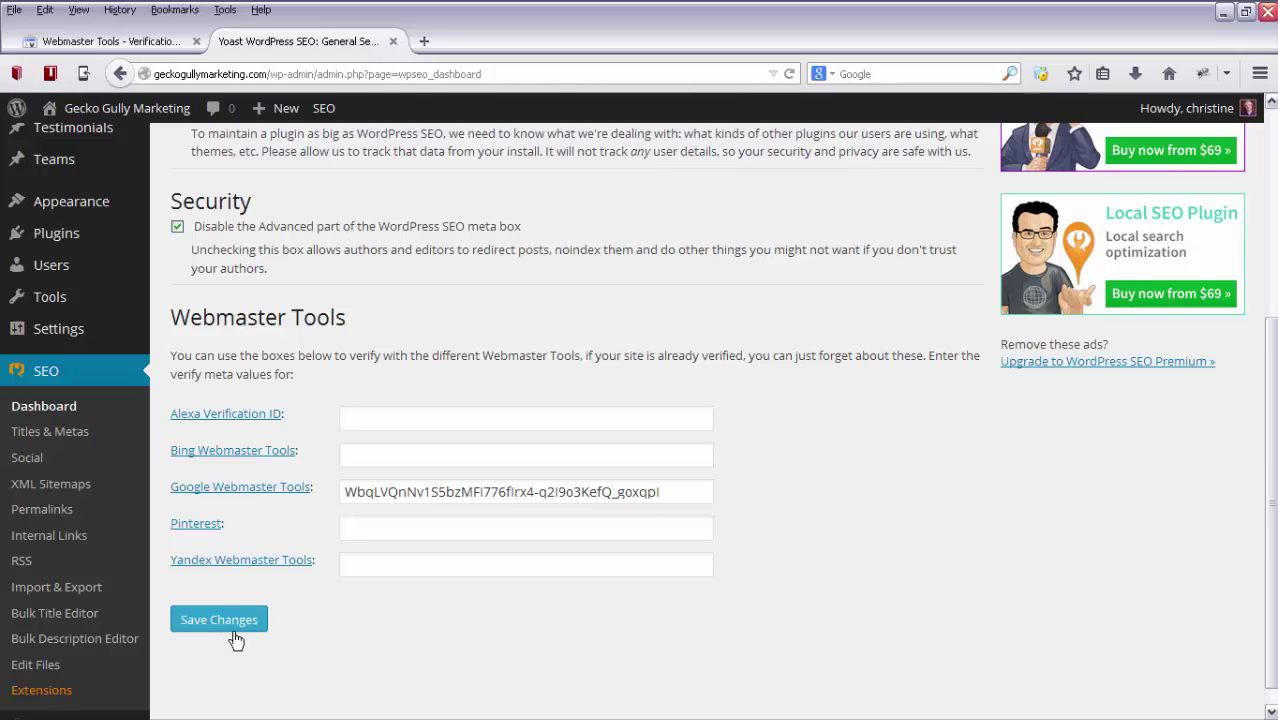
{"action": "left_click", "coordinate": [90, 41]}
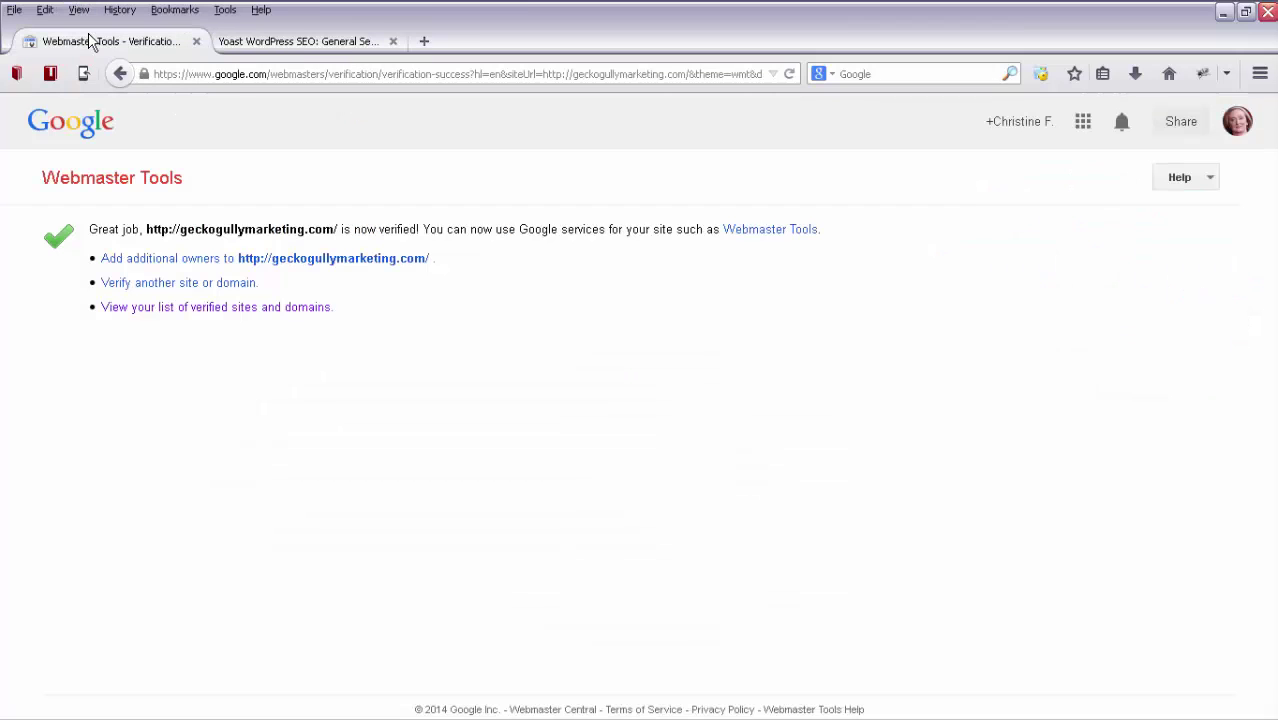